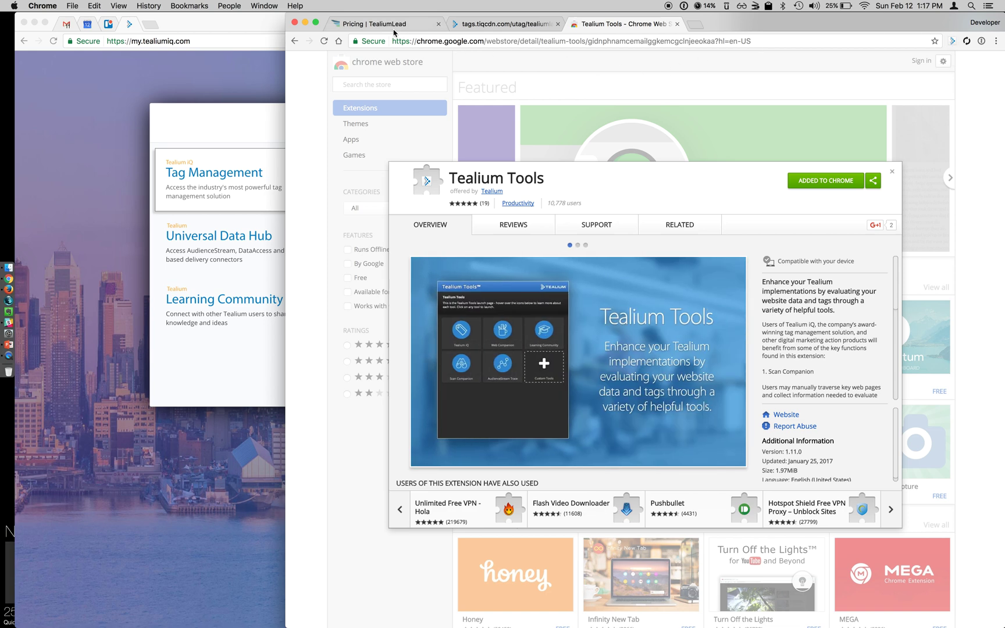
# - Switch to the Pricing | TealiumLead page tab
pyautogui.click(373, 25)
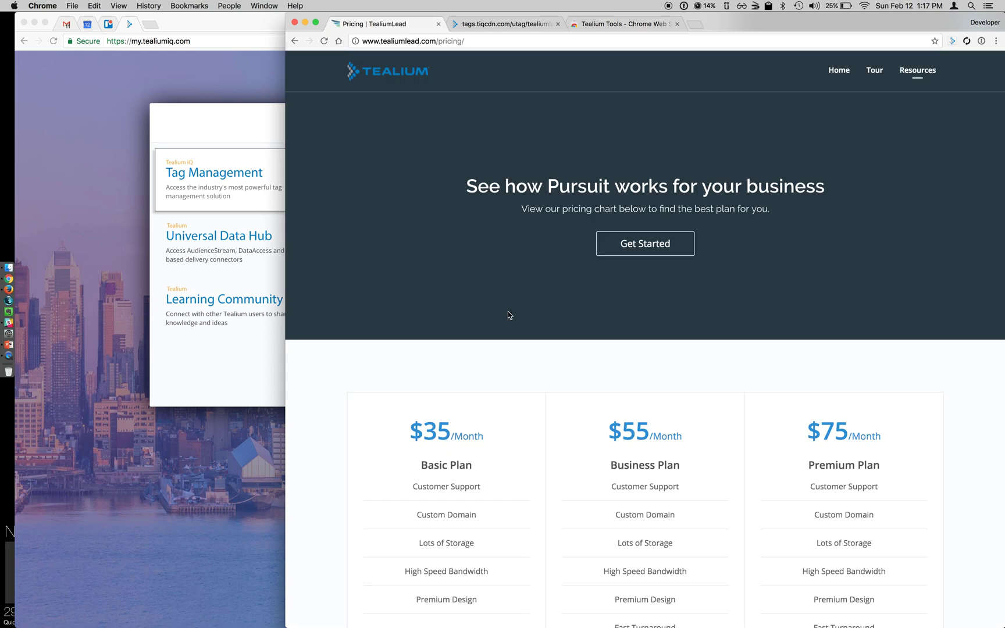
# - Launch Tealium Web Companion on the pricing page and start its On-Page Element Selector
pyautogui.scroll(-2, 507, 311)
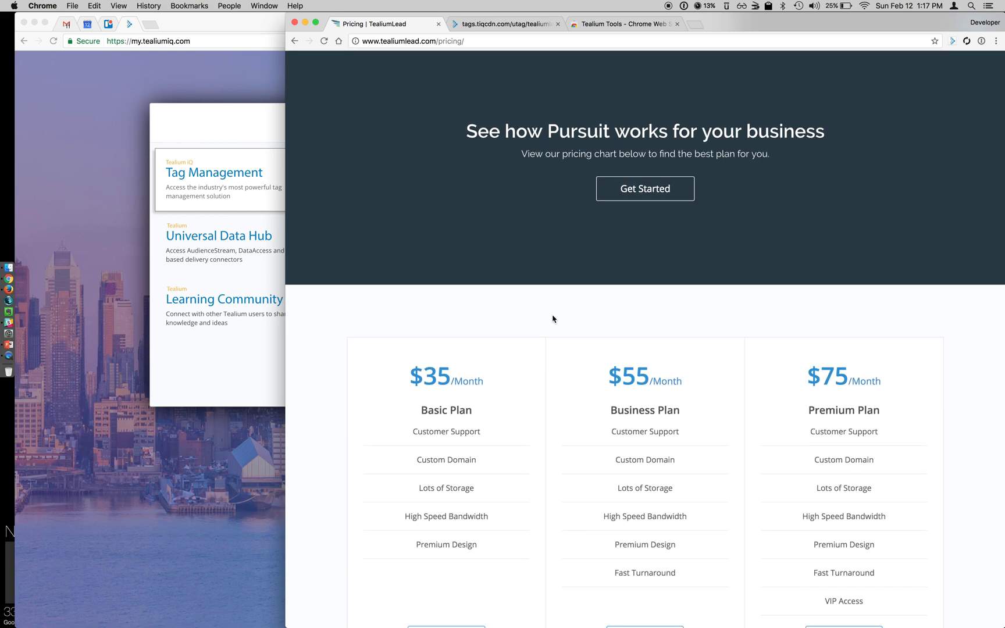
pyautogui.scroll(-8, 553, 319)
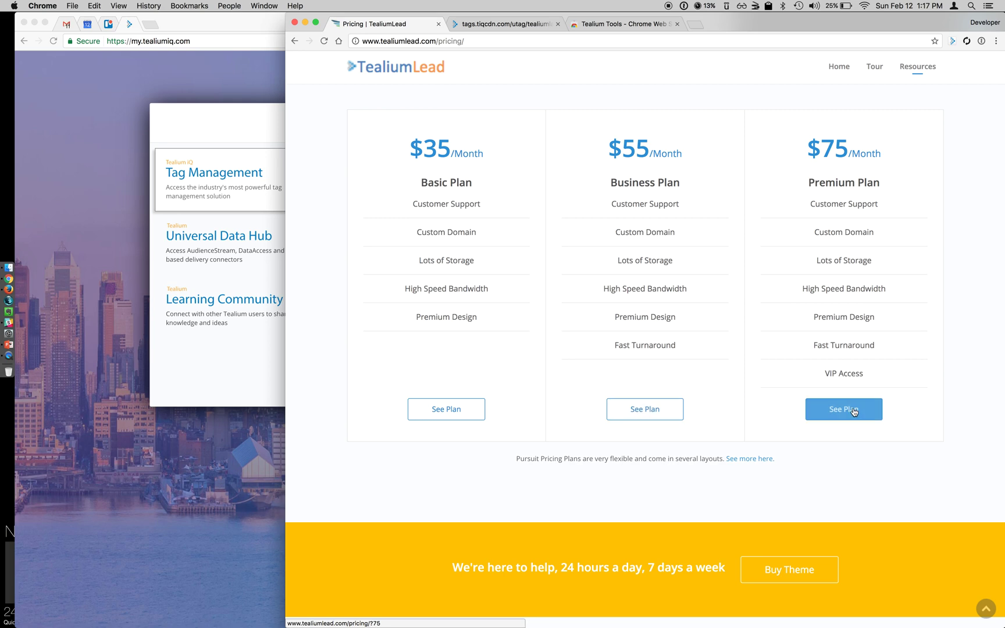
pyautogui.click(953, 42)
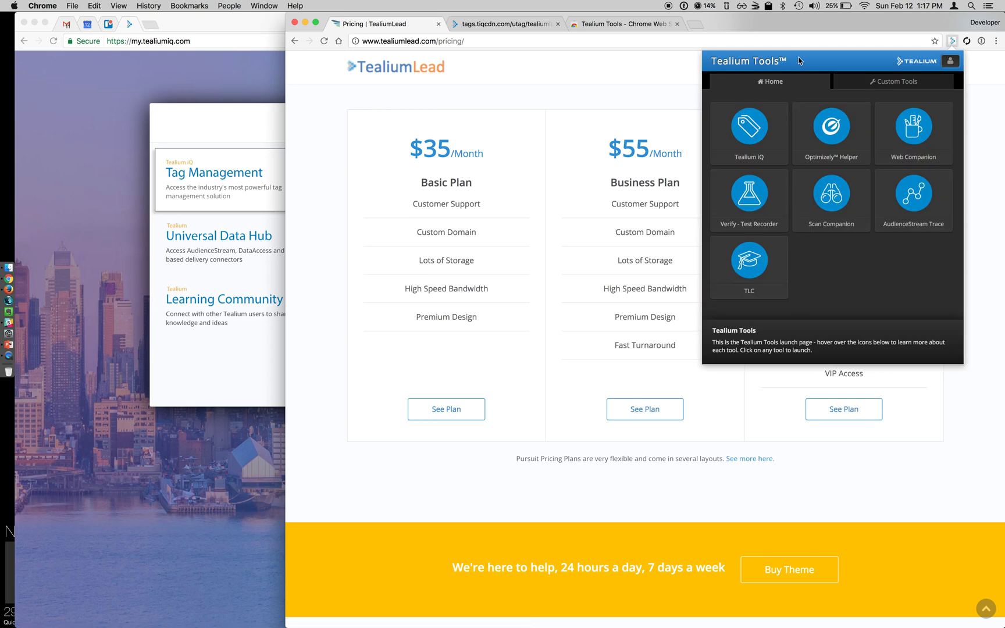
pyautogui.click(921, 133)
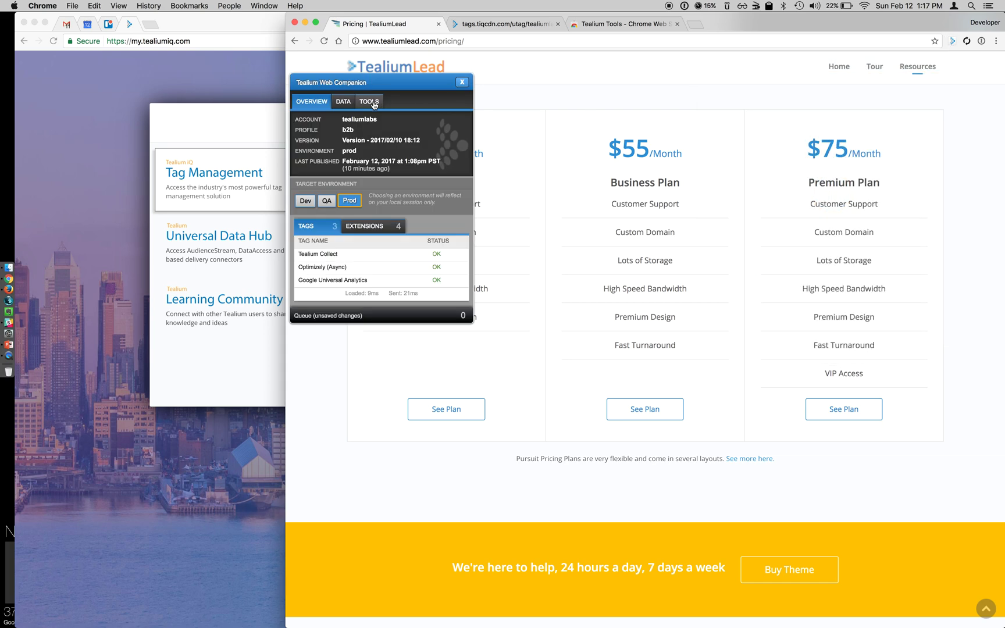
pyautogui.click(368, 102)
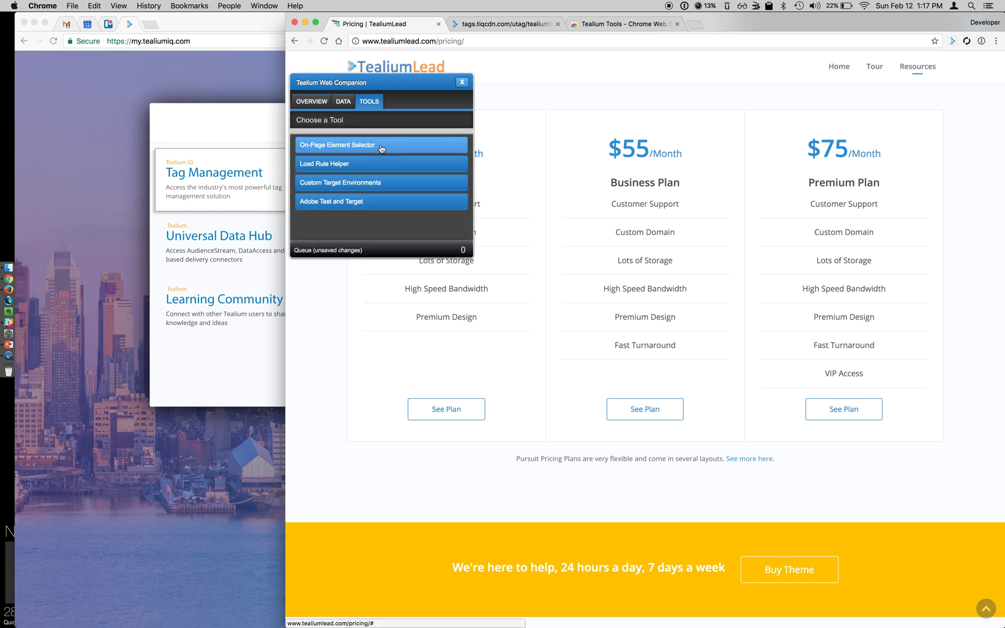
pyautogui.click(381, 146)
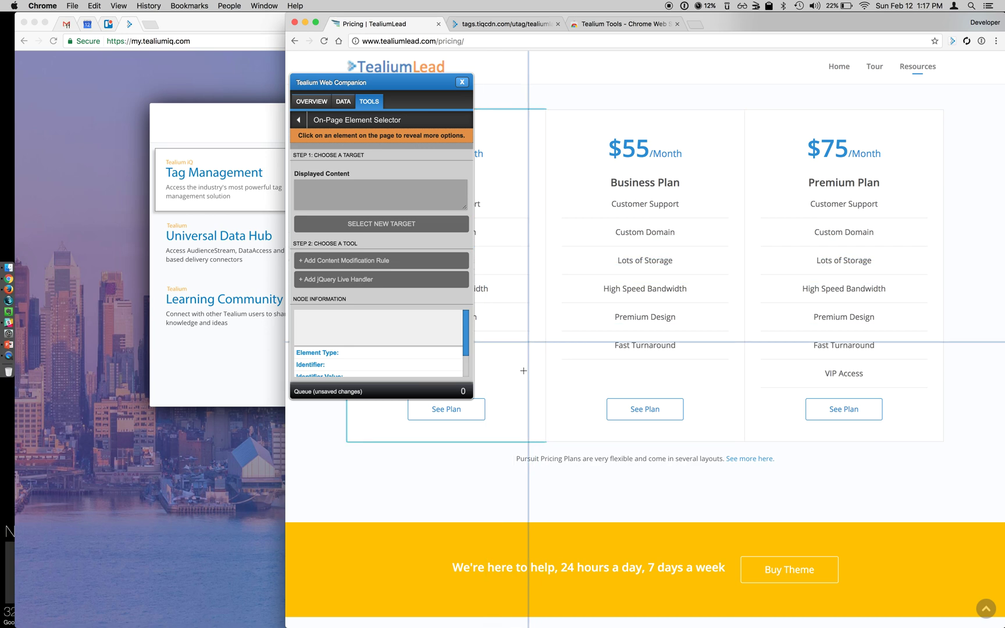
# - Queue a single-element jQuery handler 'See Plan $35' tracking the $35 button as link on mousedown
pyautogui.click(471, 409)
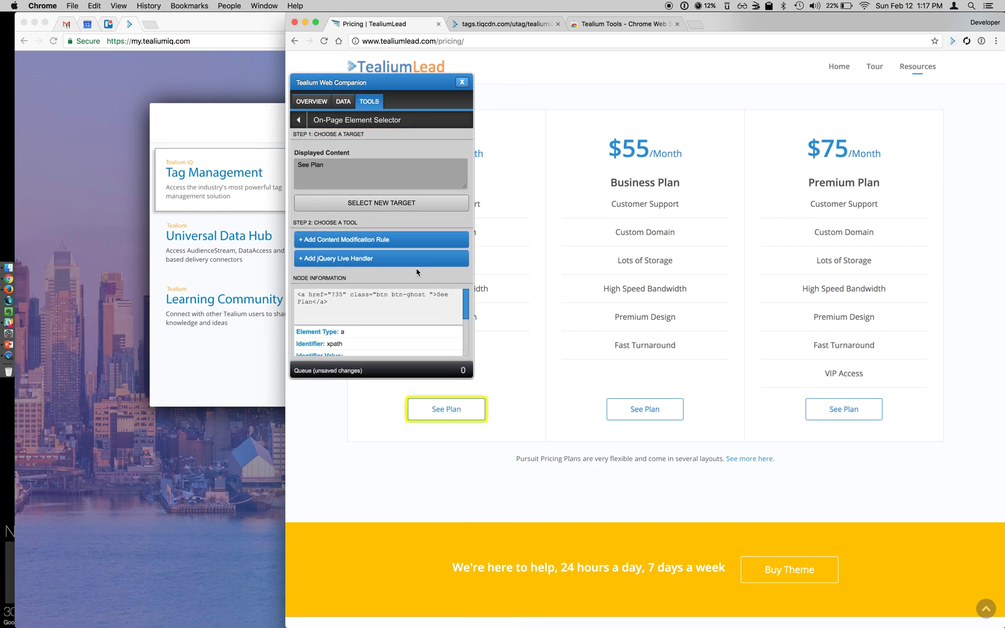
pyautogui.click(386, 262)
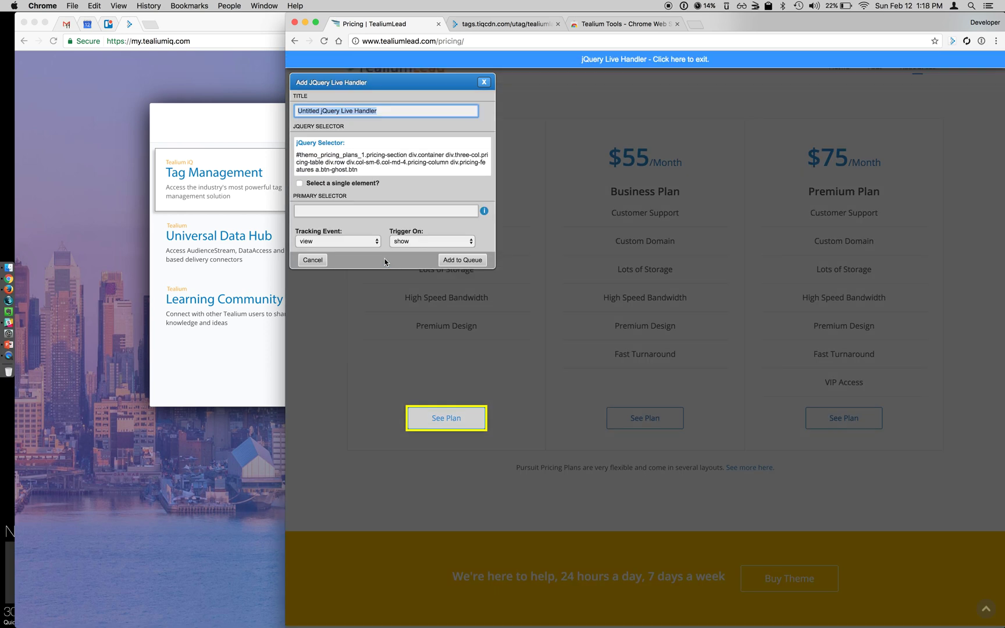
pyautogui.write('See Plan')
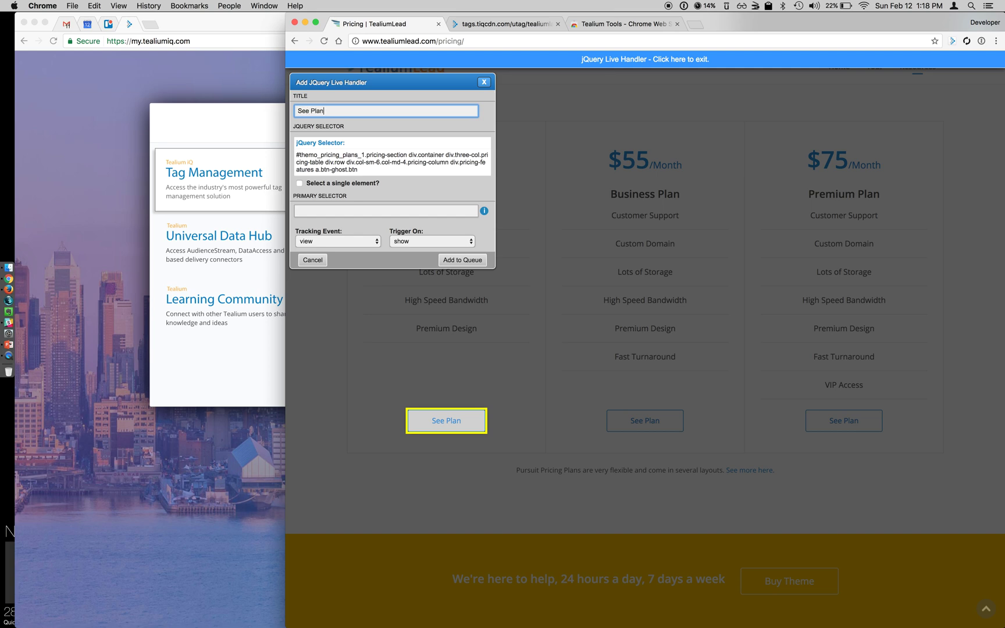
pyautogui.write(' $35')
pyautogui.click(299, 183)
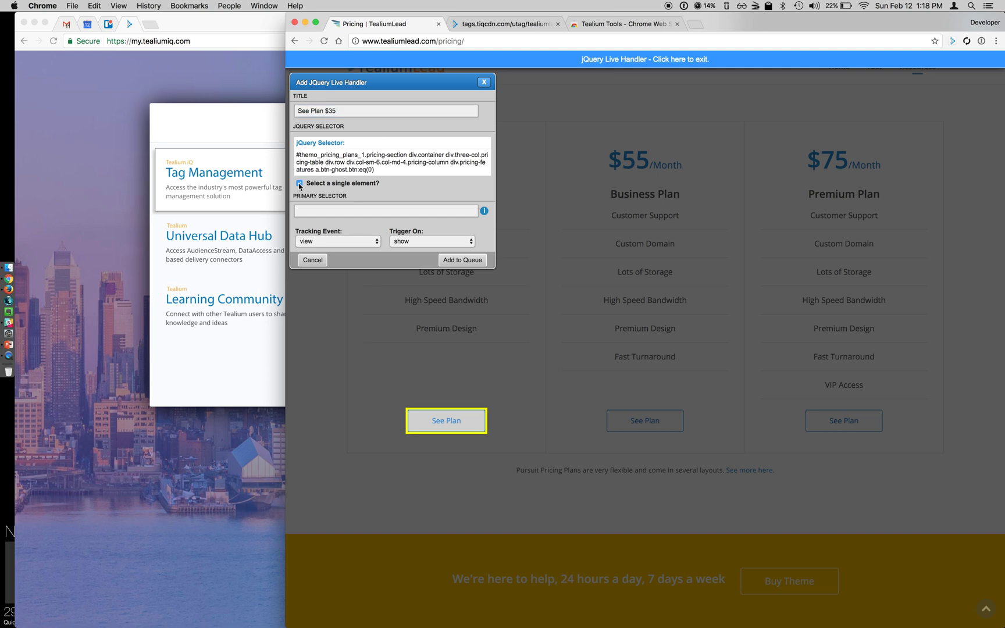
pyautogui.click(343, 242)
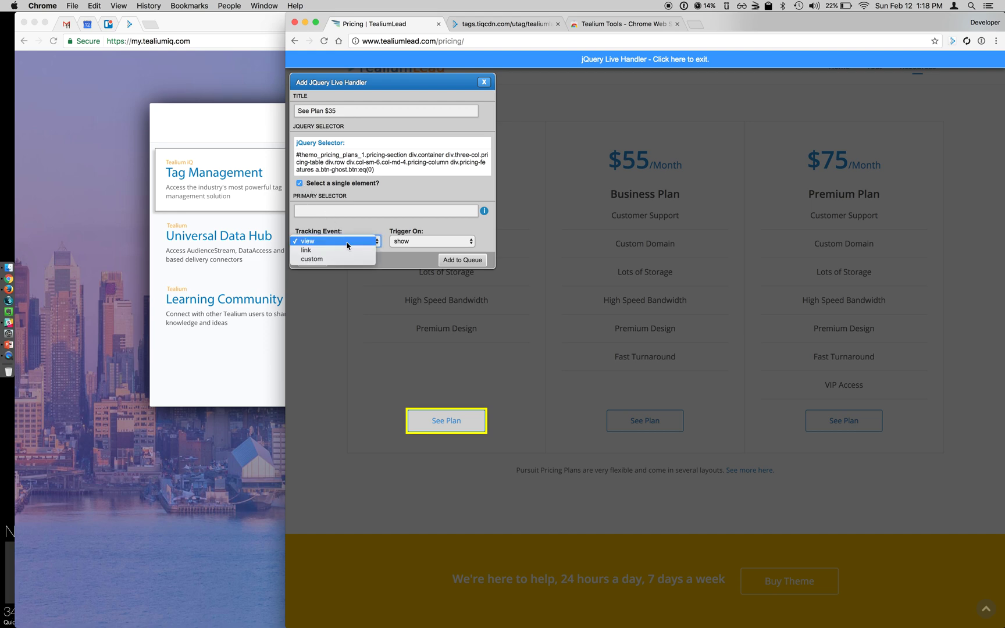
pyautogui.click(420, 241)
pyautogui.click(420, 240)
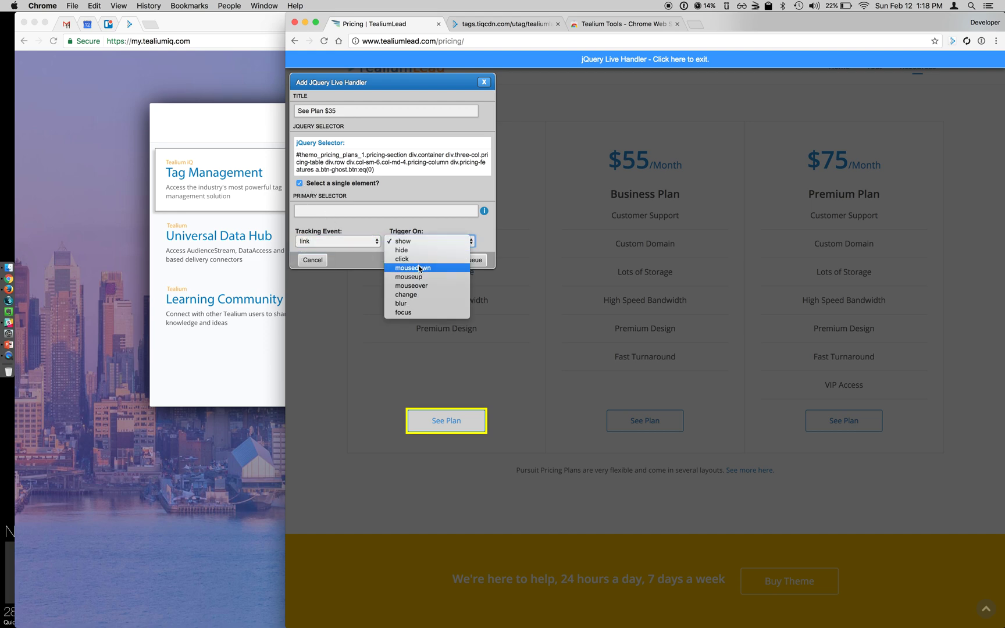
pyautogui.click(418, 265)
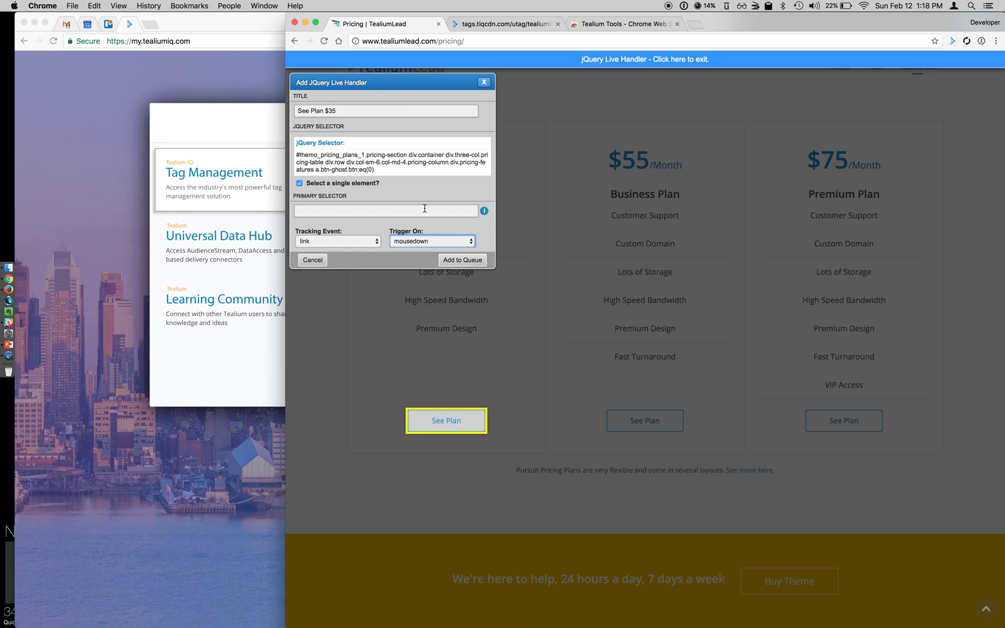
pyautogui.click(463, 260)
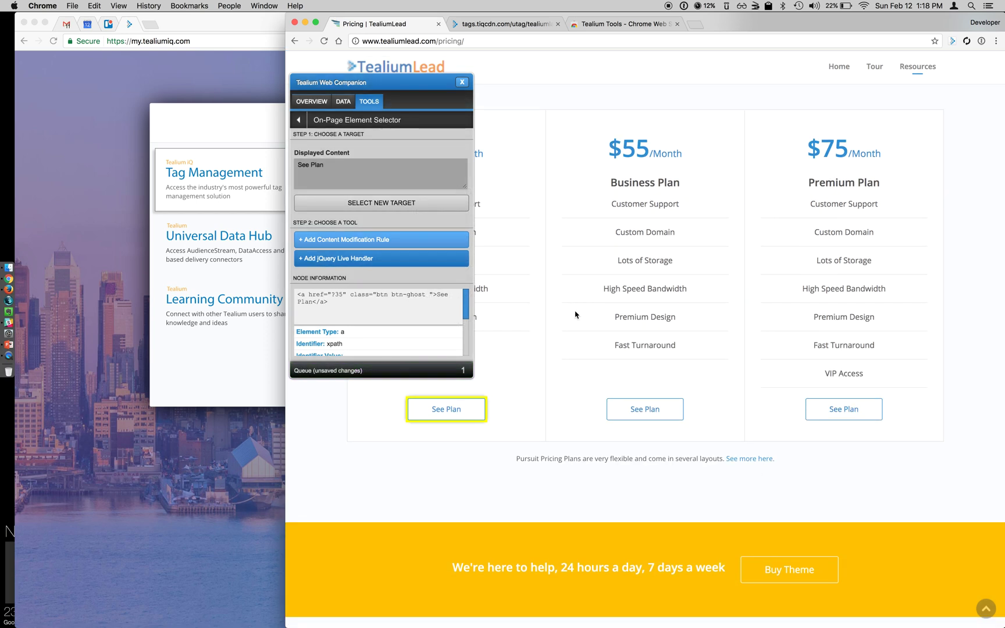
# - Queue a single-element 'See Plan $55' link handler for the $55 See Plan button
pyautogui.click(381, 203)
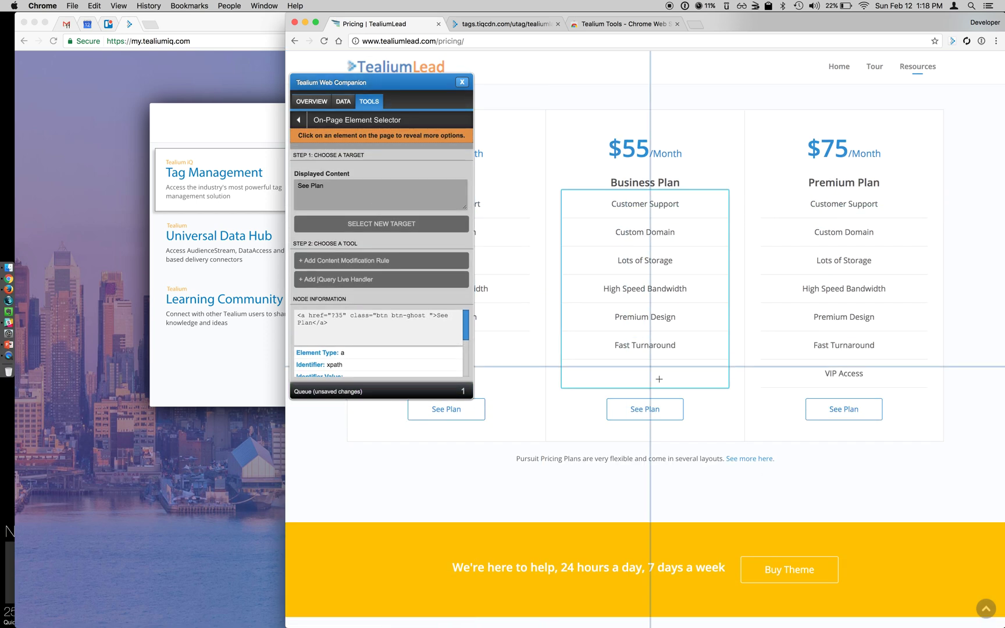
pyautogui.click(669, 403)
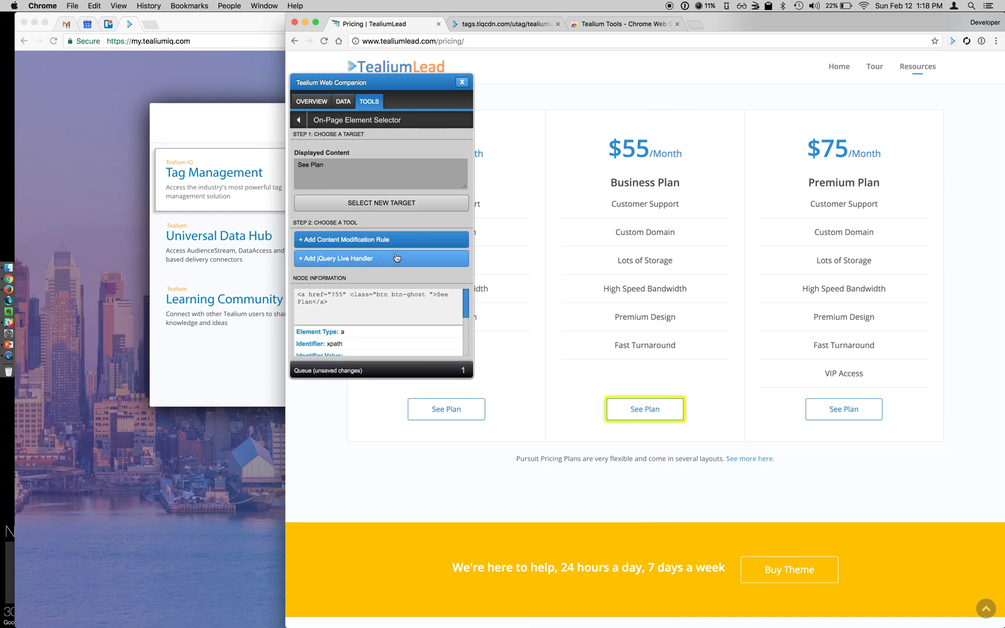
pyautogui.click(388, 260)
pyautogui.write('See p')
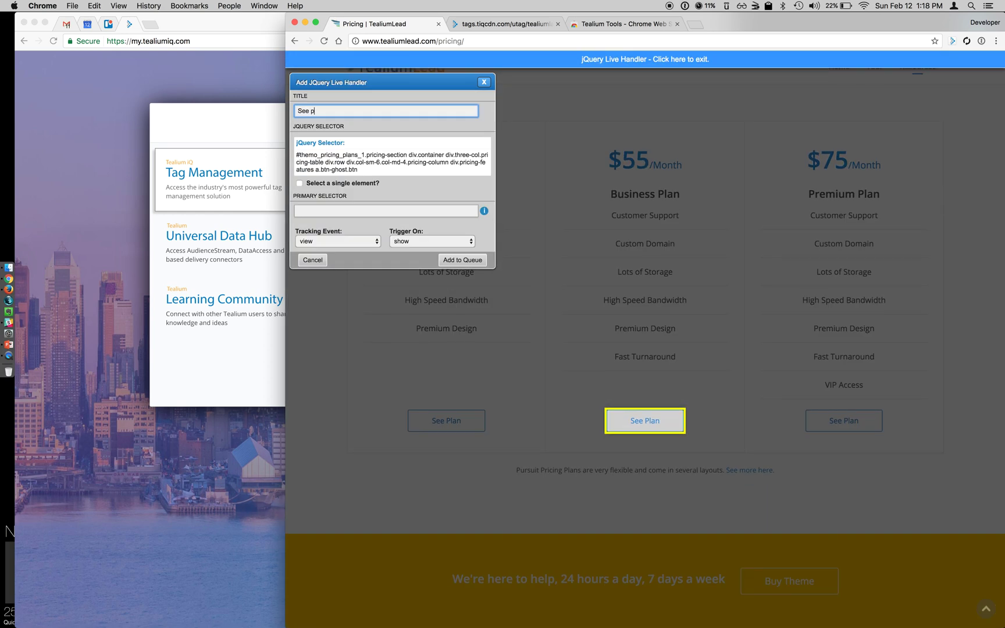
pyautogui.write('l')
pyautogui.press('BackSpace')
pyautogui.click(339, 183)
pyautogui.click(344, 245)
pyautogui.click(341, 249)
pyautogui.click(419, 242)
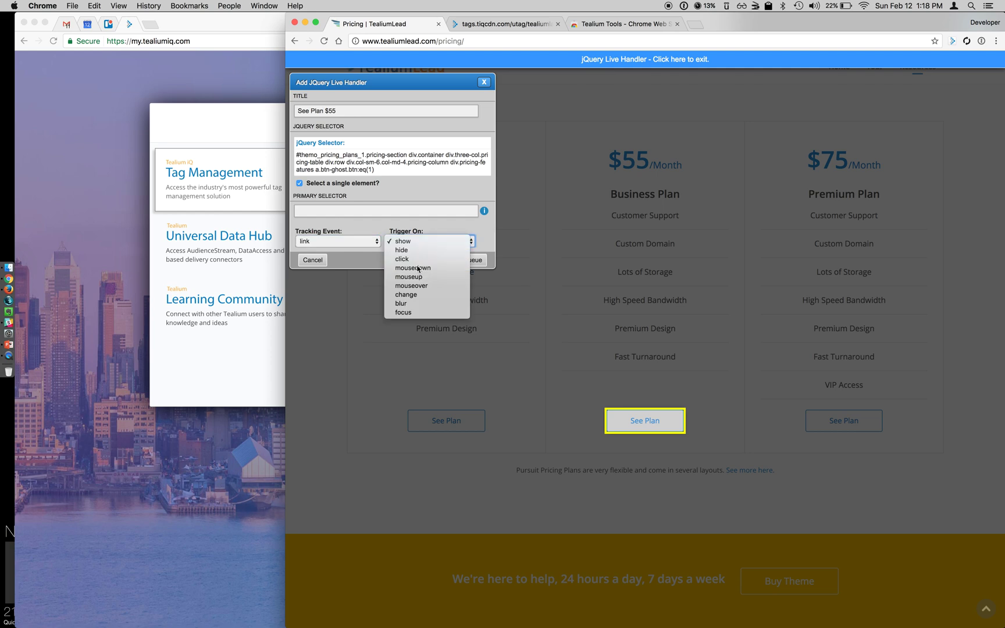
pyautogui.click(447, 264)
pyautogui.click(459, 262)
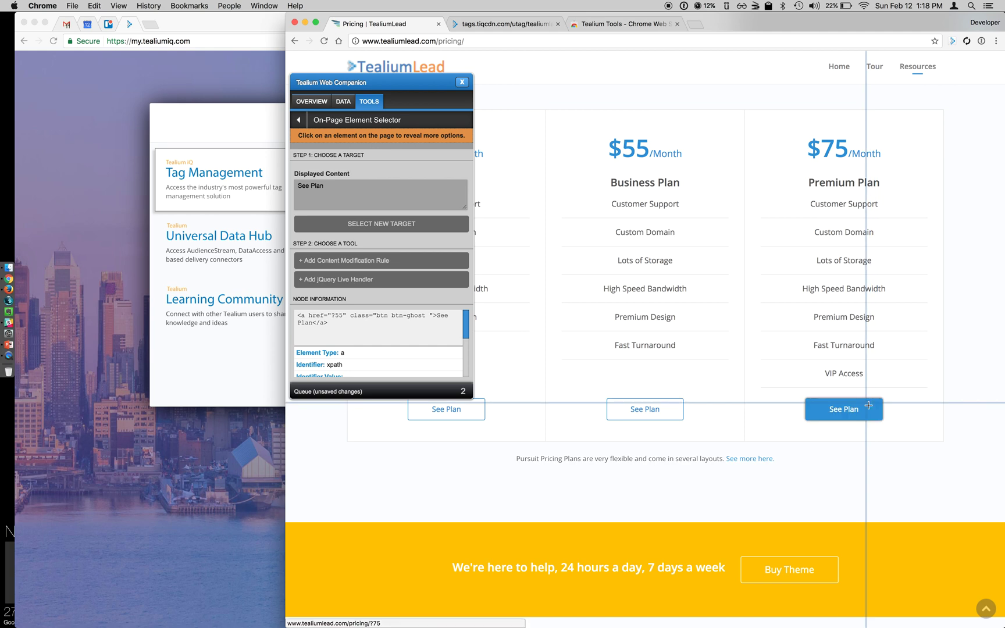
# - Queue a single-element 'See Plan $75' link handler on mousedown for the $75 button
pyautogui.click(841, 409)
pyautogui.click(375, 258)
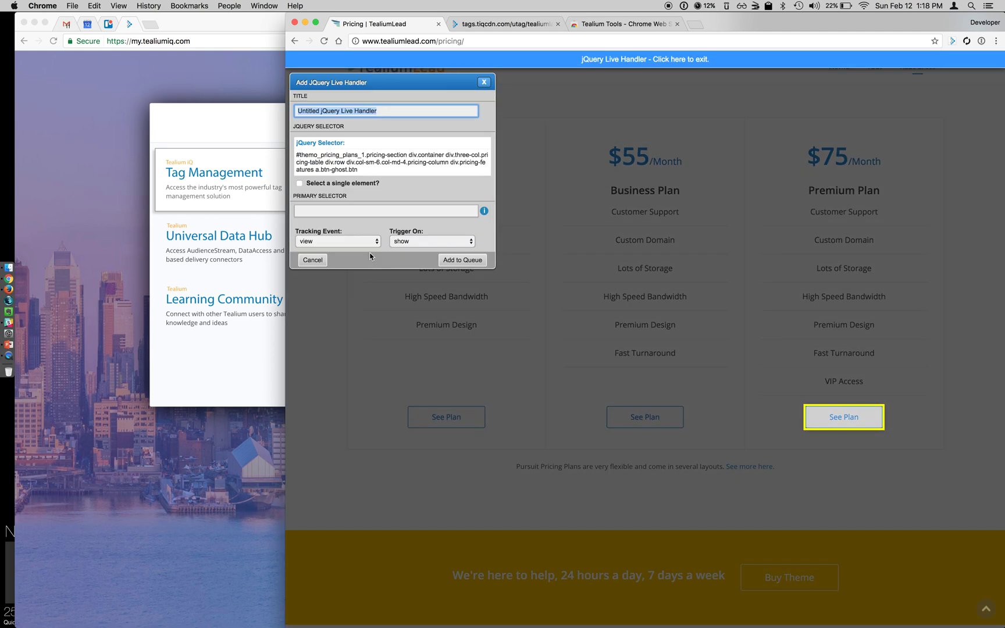
pyautogui.write('See Plan')
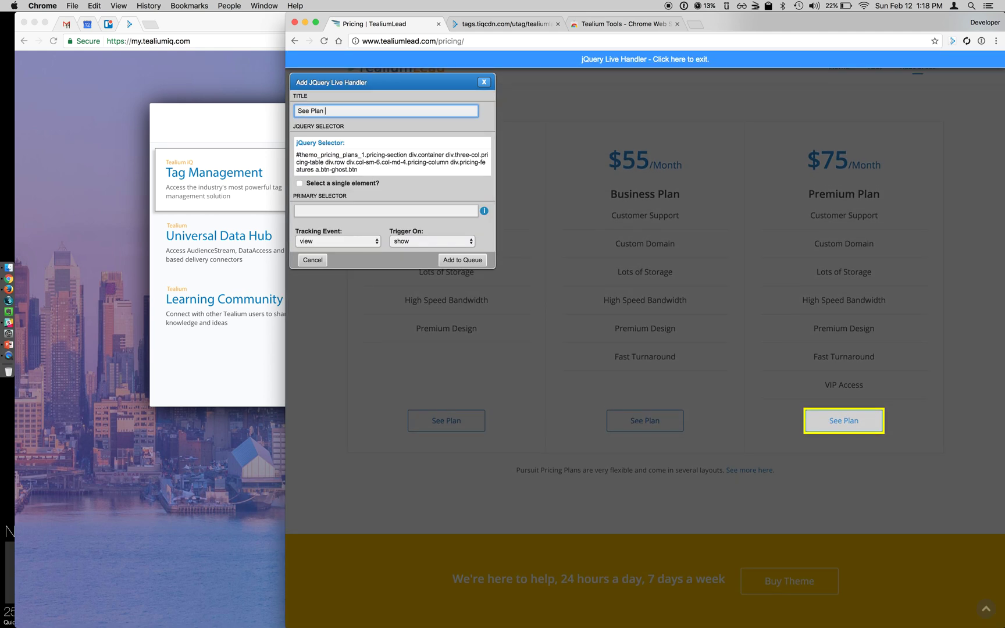
pyautogui.write(' $75')
pyautogui.click(314, 182)
pyautogui.click(334, 241)
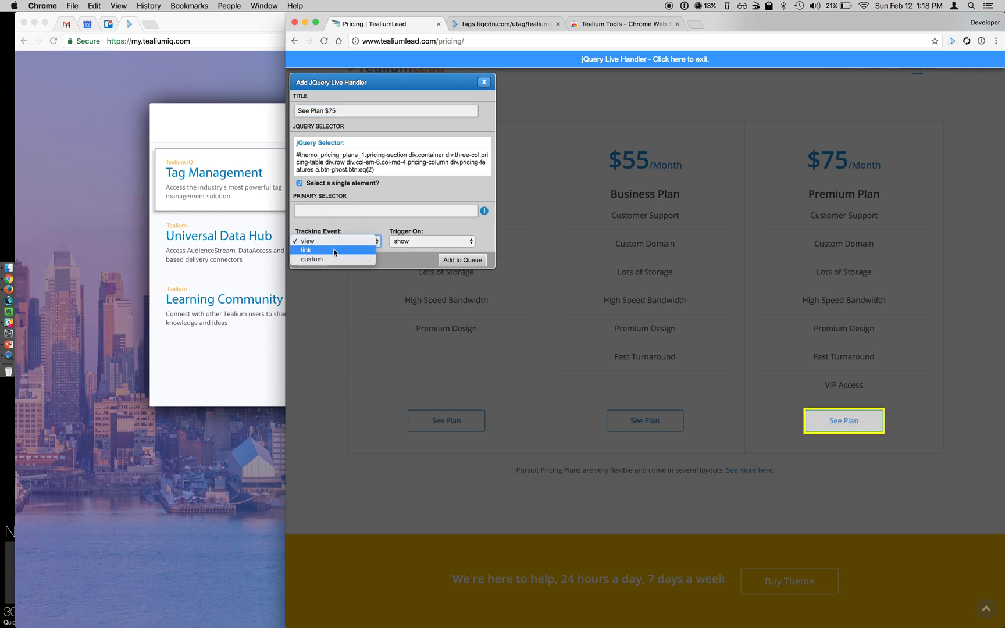
pyautogui.click(348, 251)
pyautogui.click(431, 240)
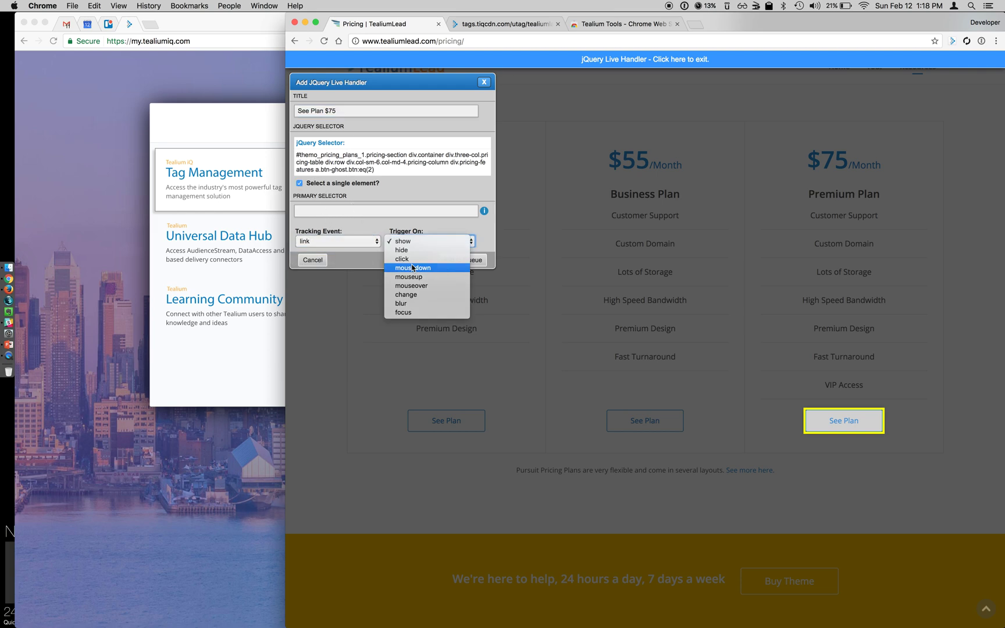
pyautogui.click(434, 261)
pyautogui.click(460, 260)
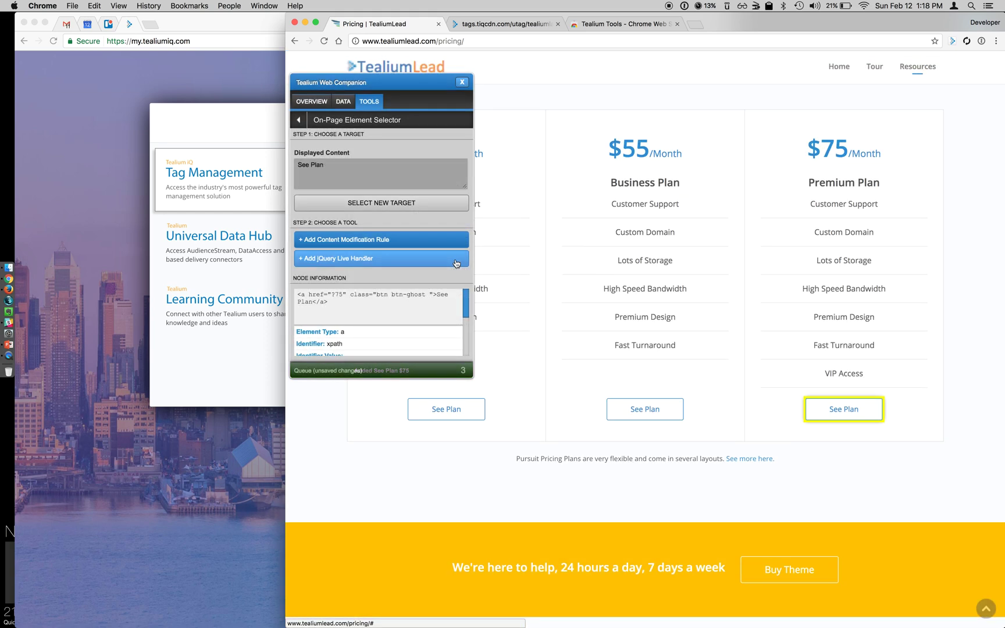
# - Save the three queued See Plan handlers to the profile, then log in to Tealium iQ
pyautogui.click(352, 373)
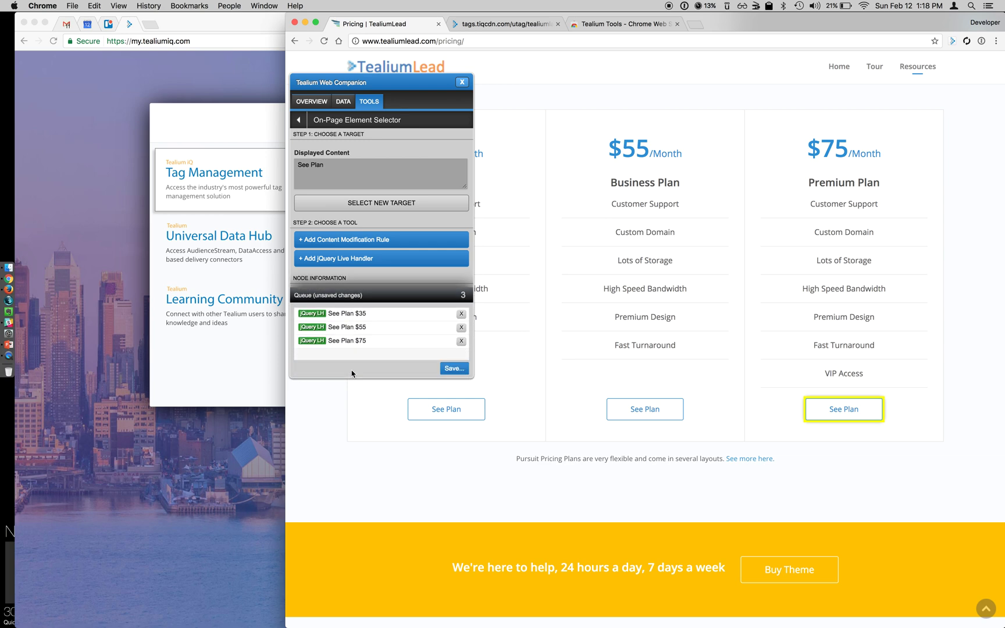
pyautogui.click(452, 370)
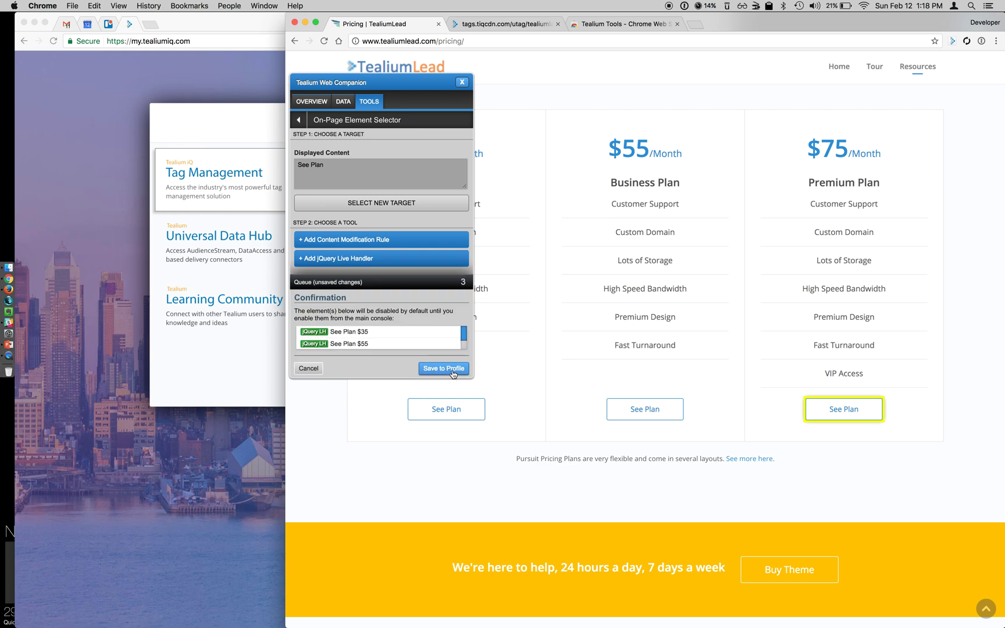
pyautogui.click(452, 369)
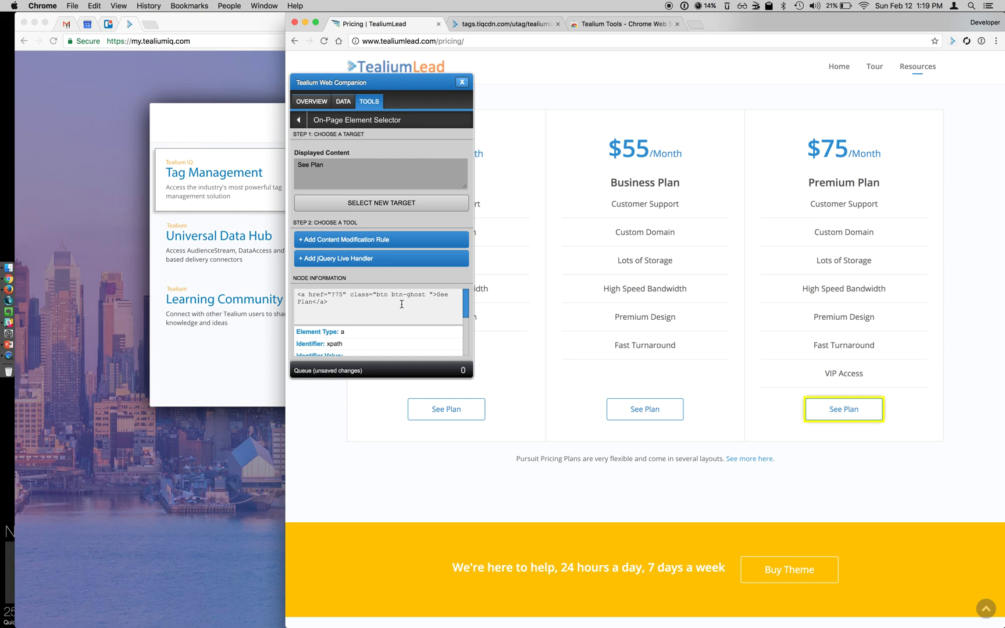
pyautogui.click(240, 362)
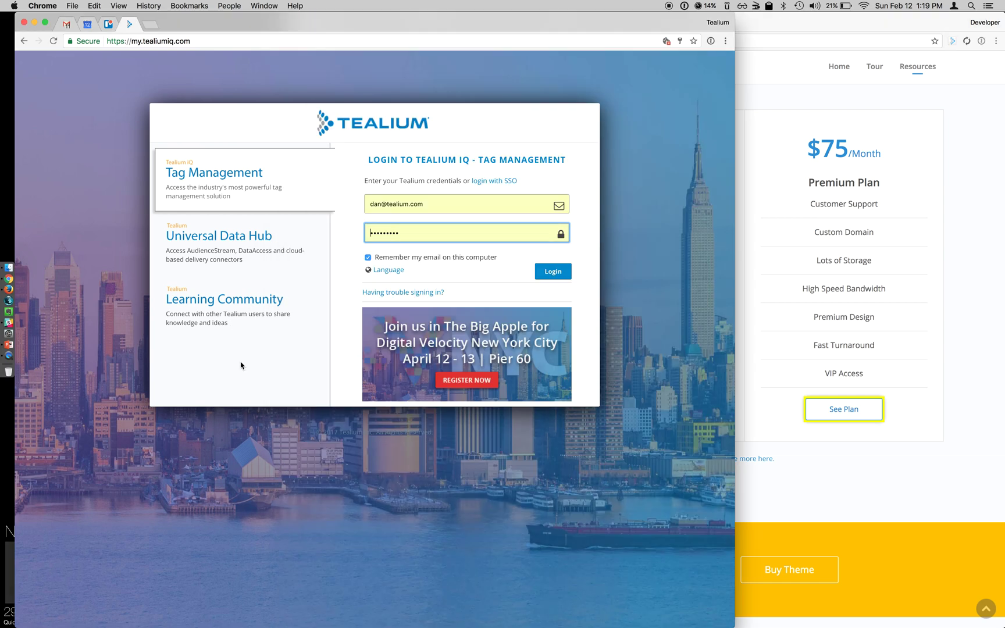
pyautogui.click(555, 272)
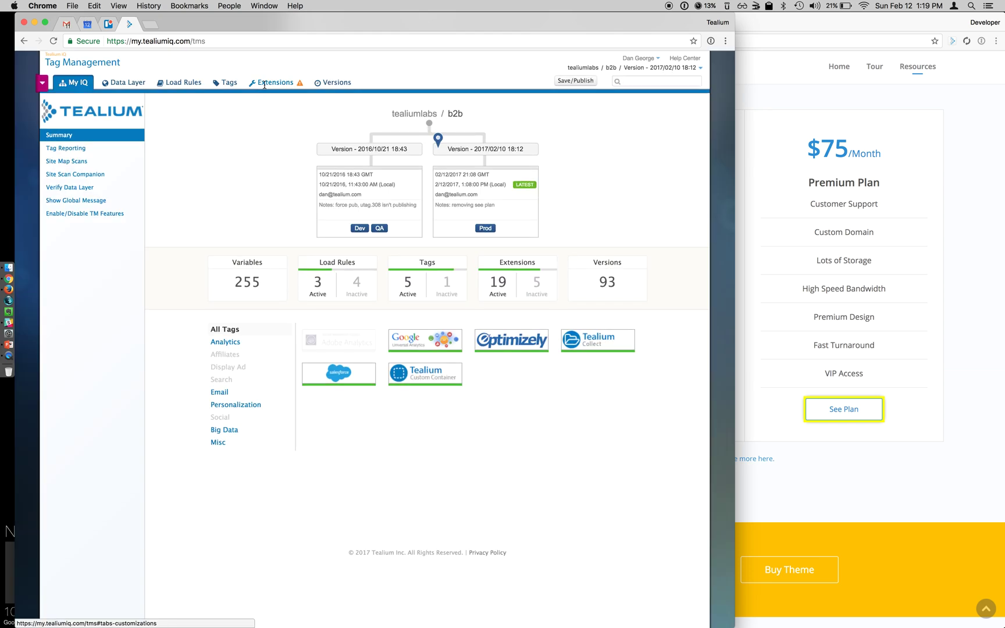
# - Switch on the See Plan $35, $55 and $75 extensions
pyautogui.click(264, 84)
pyautogui.scroll(-1, 359, 483)
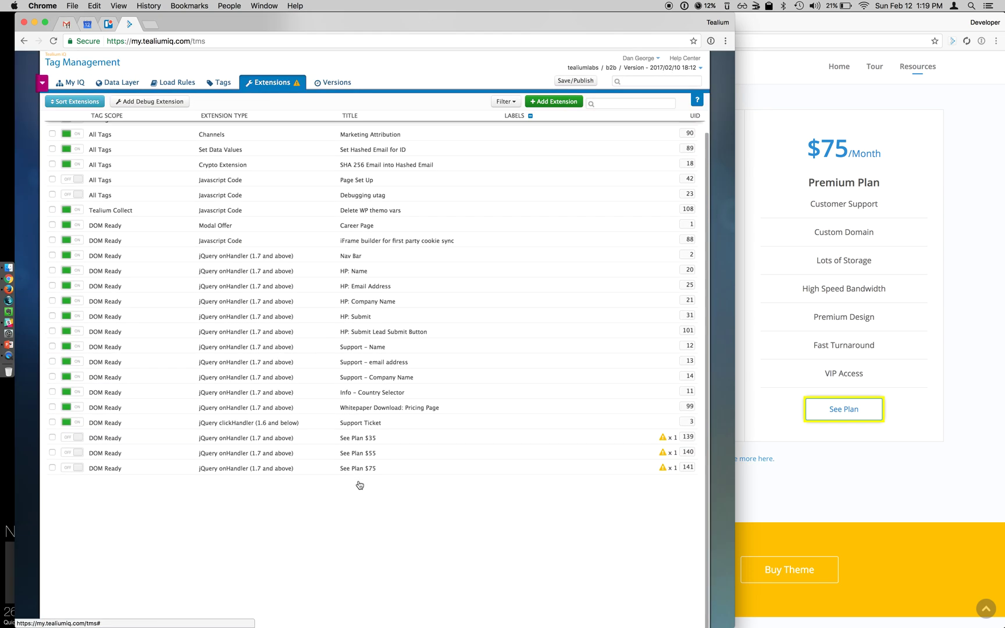
pyautogui.click(303, 435)
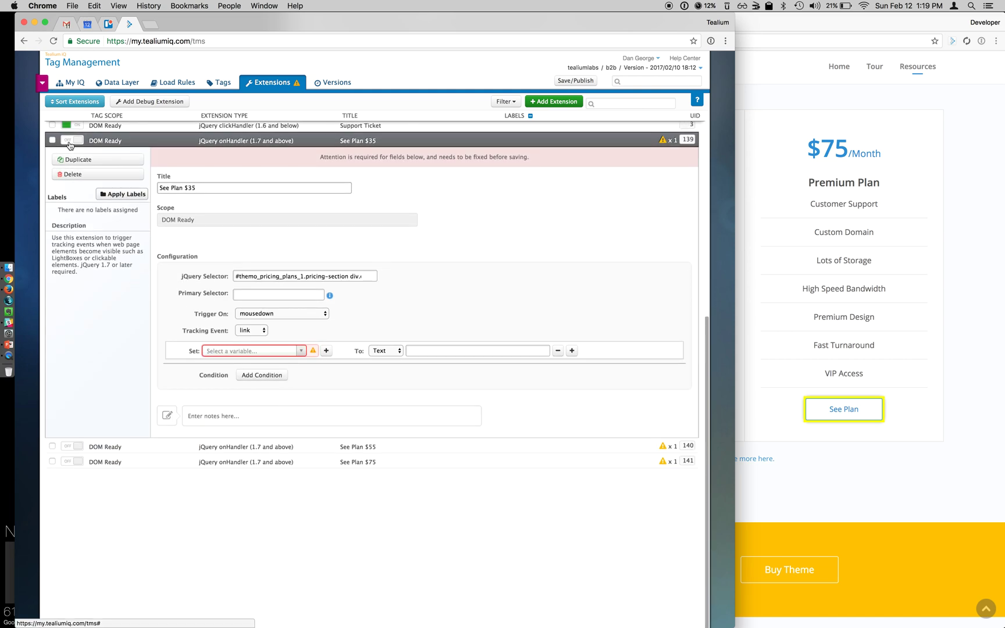
pyautogui.click(69, 141)
pyautogui.click(71, 447)
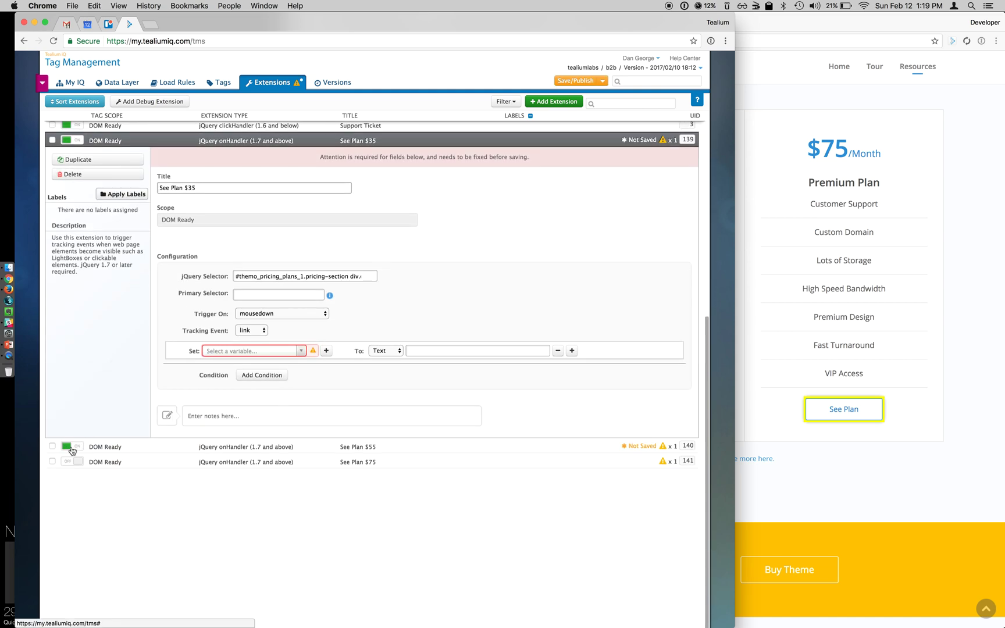
pyautogui.click(71, 462)
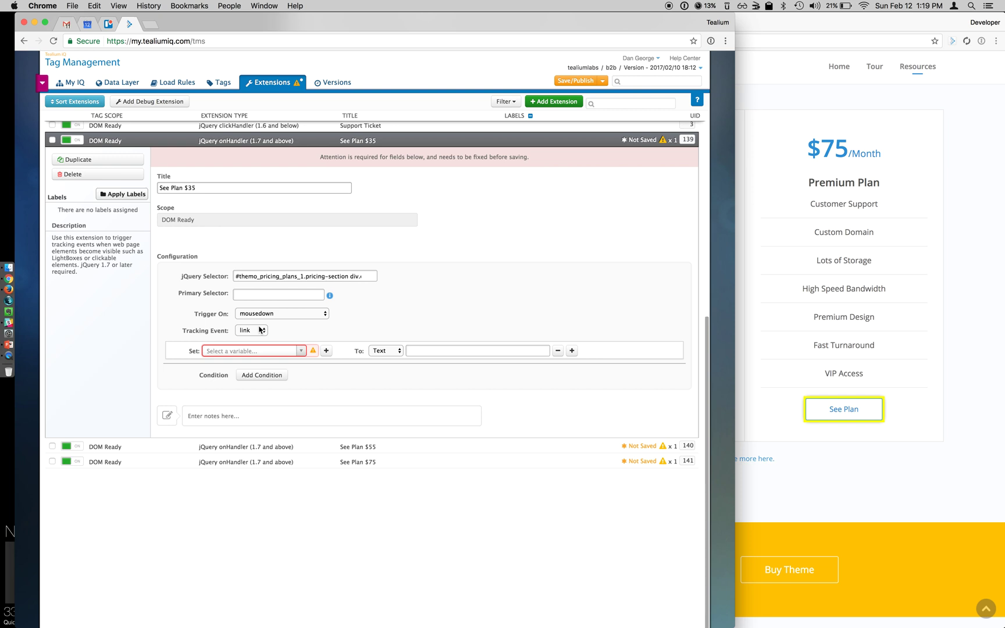
# - Add three Set rows in See Plan $35 for event_category, event_action and event_attr1
pyautogui.click(572, 351)
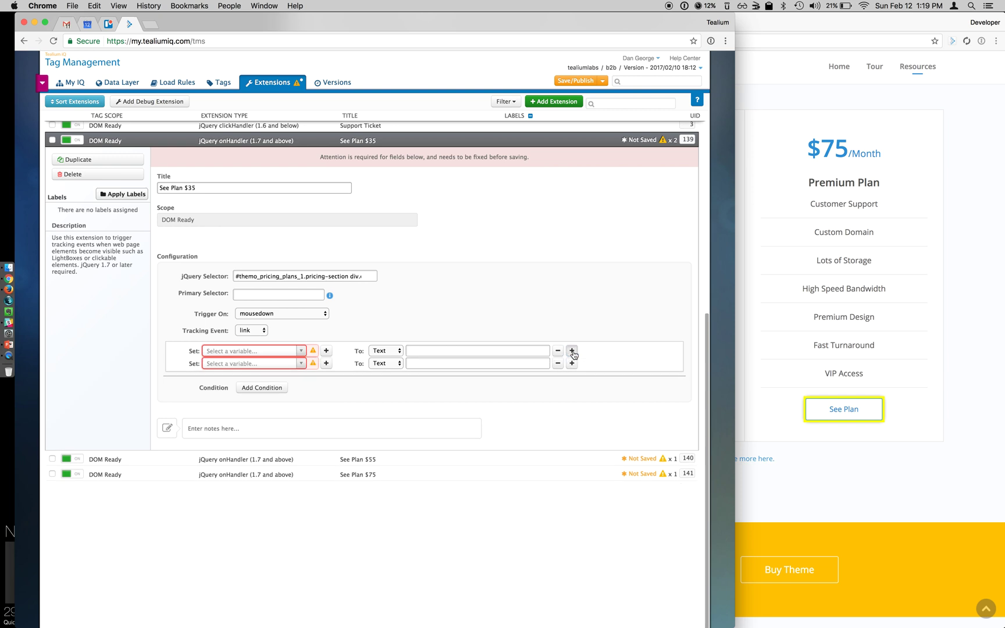
pyautogui.click(571, 351)
pyautogui.click(240, 353)
pyautogui.write('cat')
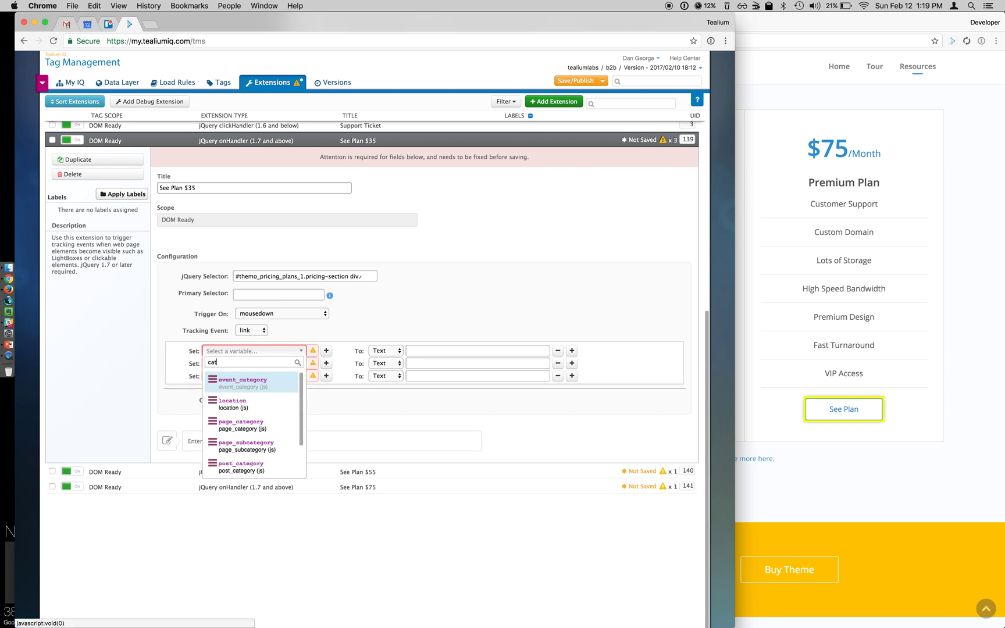
pyautogui.click(242, 386)
pyautogui.click(262, 366)
pyautogui.write('act')
pyautogui.click(258, 396)
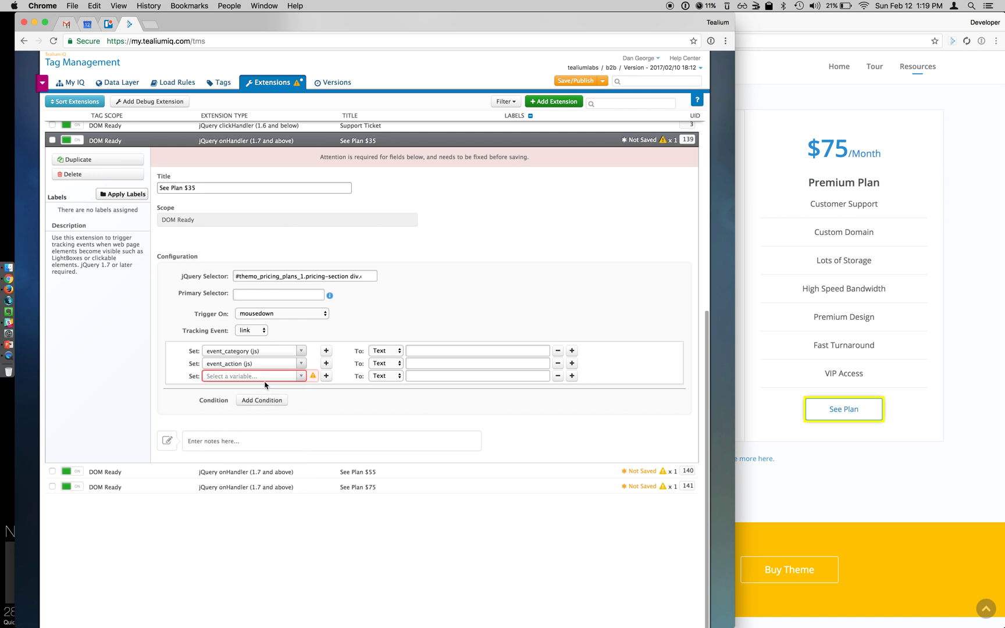
pyautogui.click(265, 377)
pyautogui.write('att')
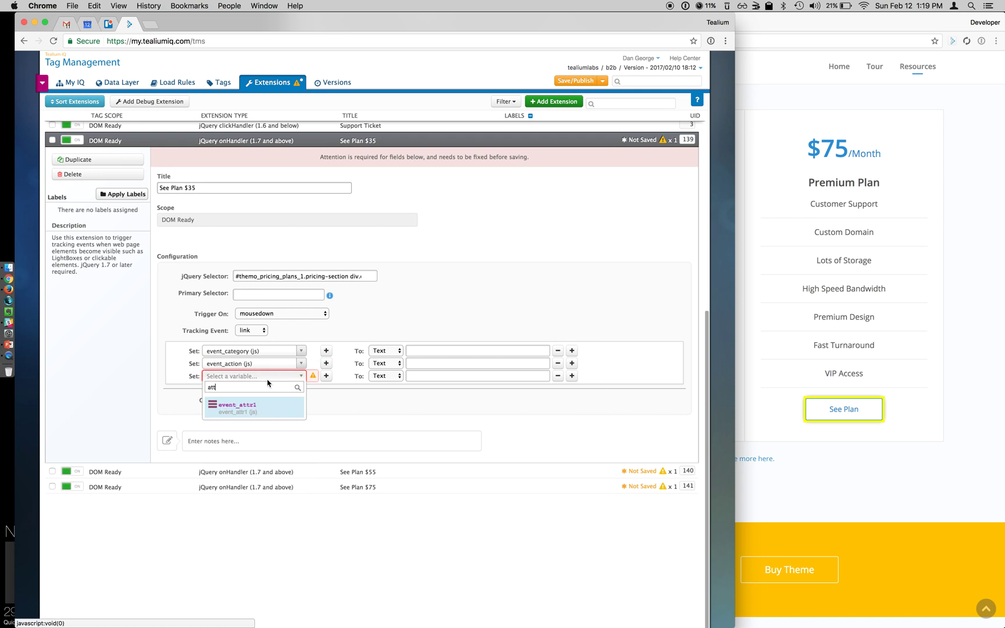
pyautogui.click(259, 407)
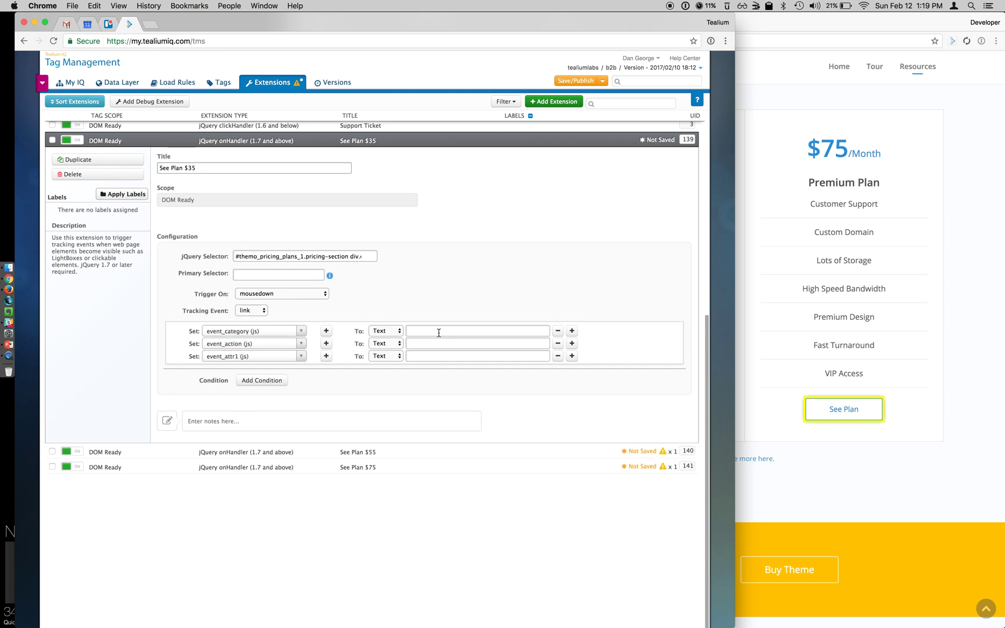
# - Fill the See Plan $35 values: 'see plan', 'click' and 35
pyautogui.write('see')
pyautogui.press('Tab')
pyautogui.click(439, 344)
pyautogui.write('c')
pyautogui.click(443, 359)
pyautogui.write('3')
# - Add three Set rows in See Plan $55 for event_category, event_action and event_attr1
pyautogui.click(429, 452)
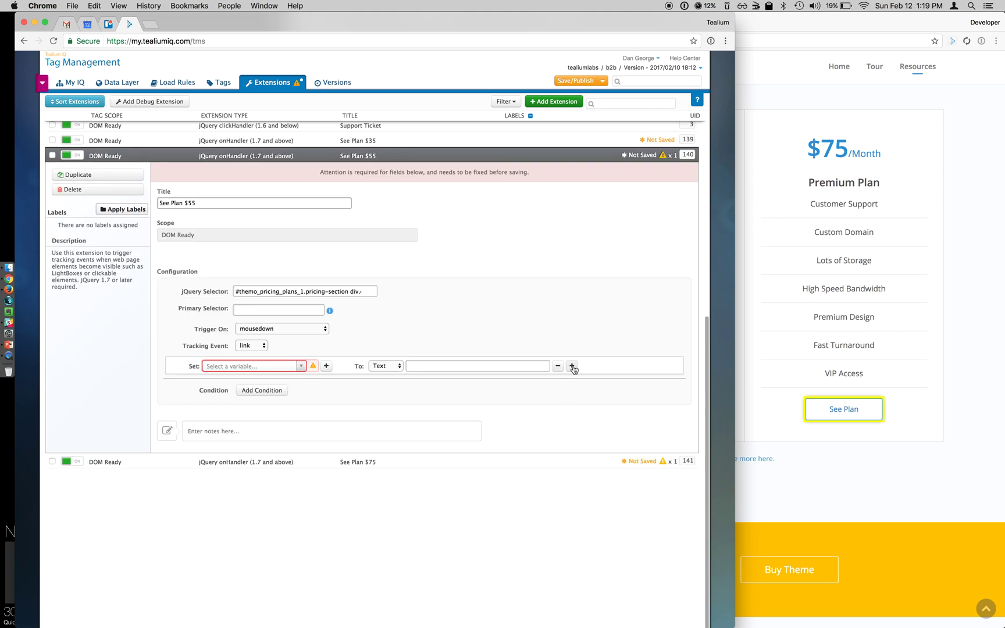
pyautogui.click(571, 365)
pyautogui.click(571, 378)
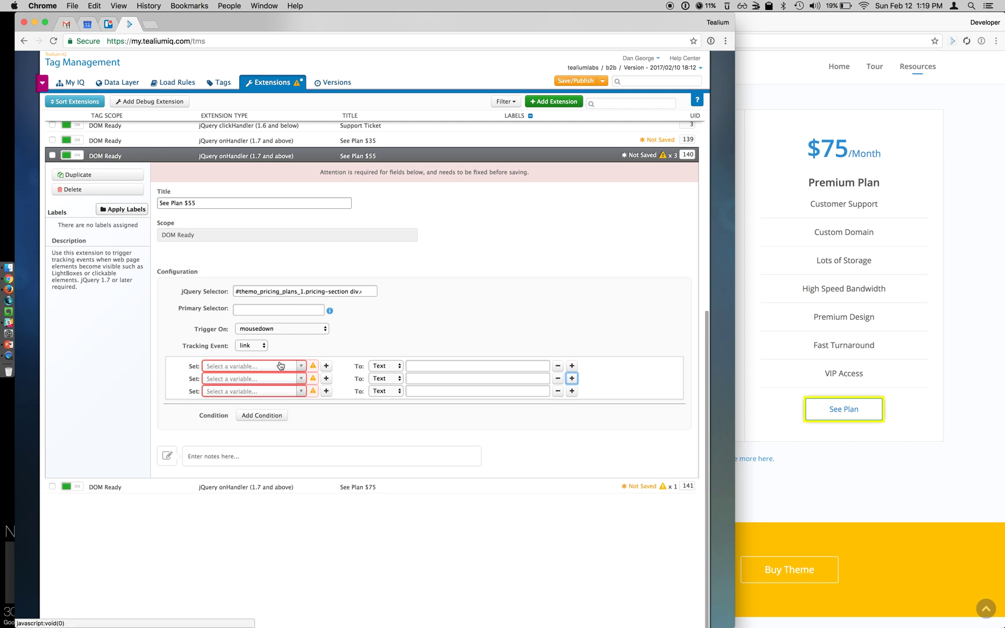
pyautogui.click(280, 366)
pyautogui.write('cat')
pyautogui.click(259, 396)
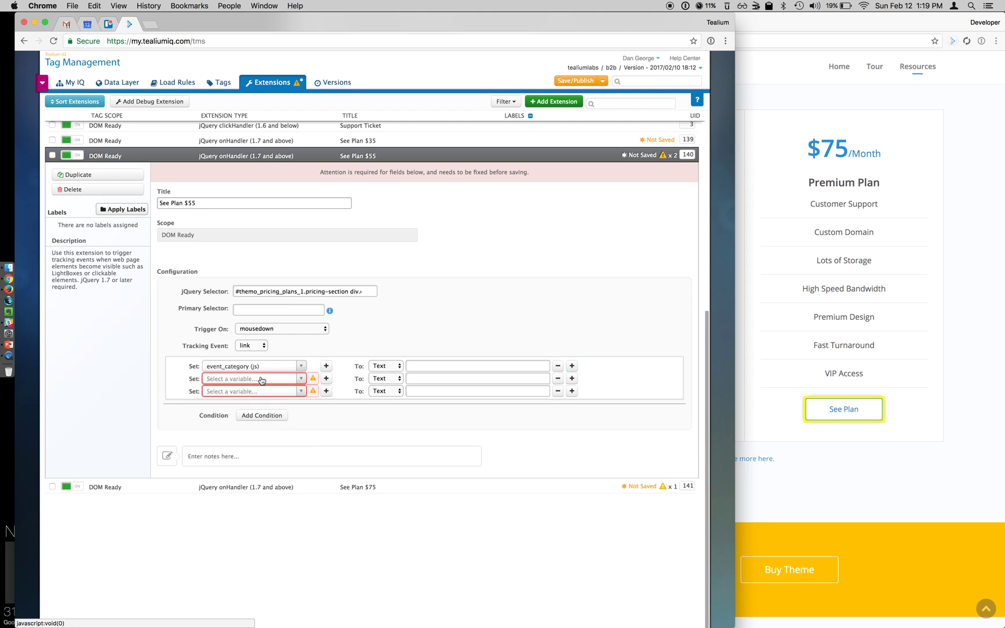
pyautogui.click(256, 379)
pyautogui.write('ac')
pyautogui.click(249, 409)
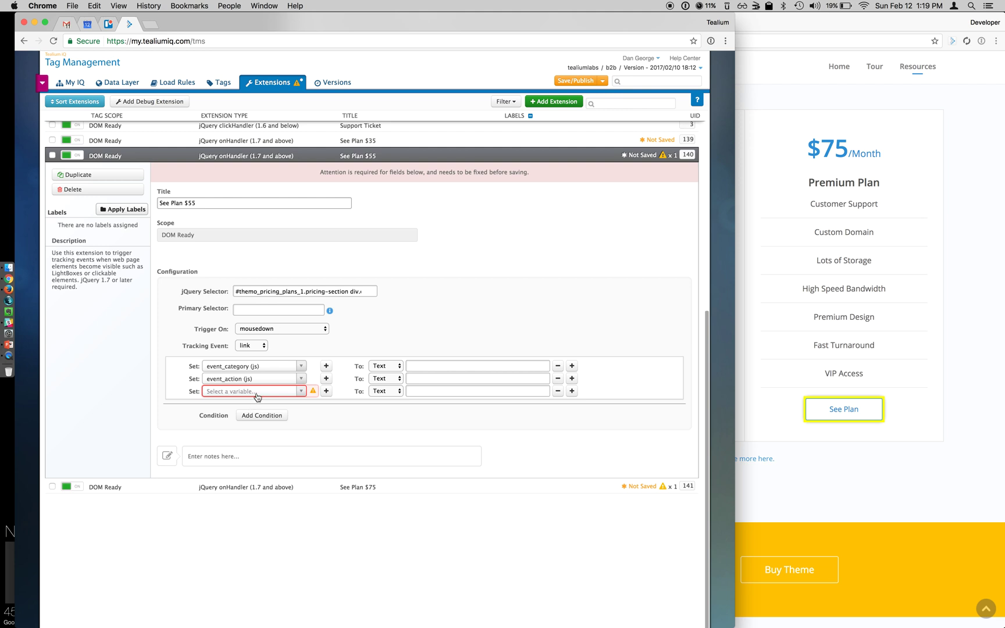
pyautogui.click(259, 391)
pyautogui.write('attr1 (js')
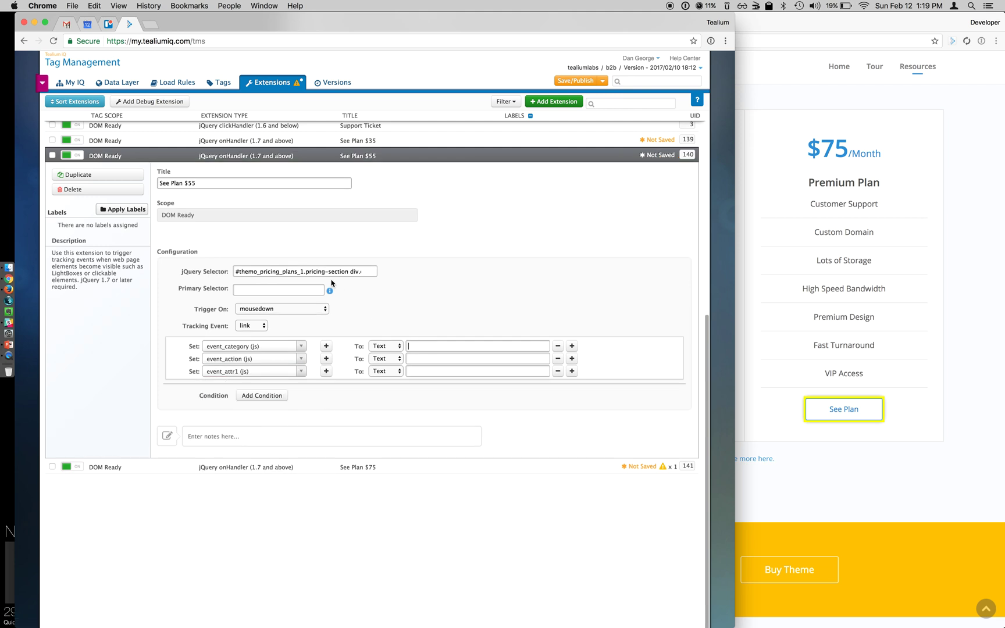
# - Check the selector's index number and fill See Plan $55 values 'see plan', 'click', 55
pyautogui.press('super+Right')
pyautogui.press('Left')
pyautogui.hotkey('shift', 'Left')
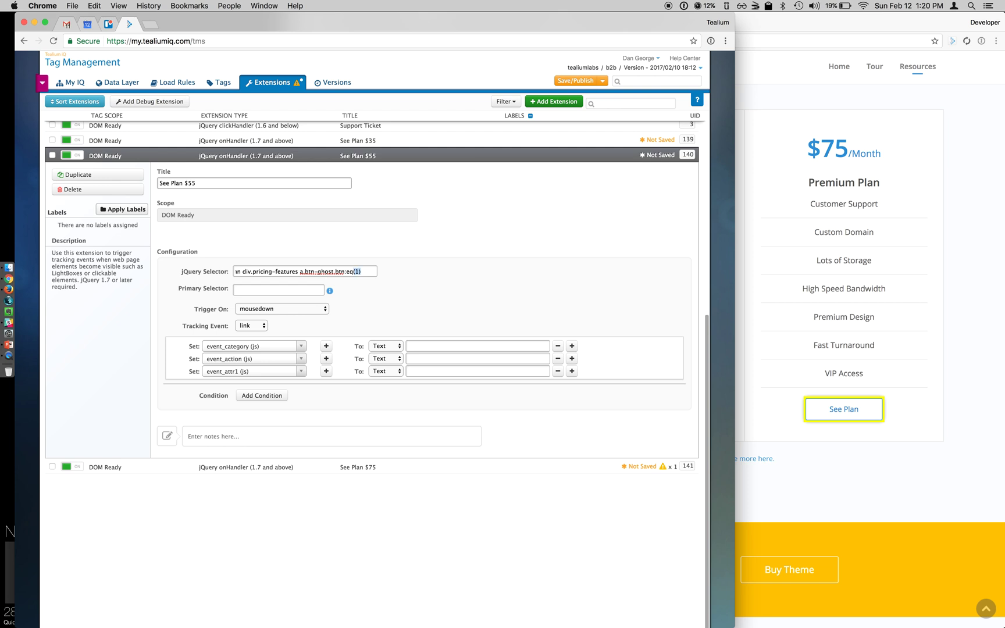
pyautogui.click(469, 343)
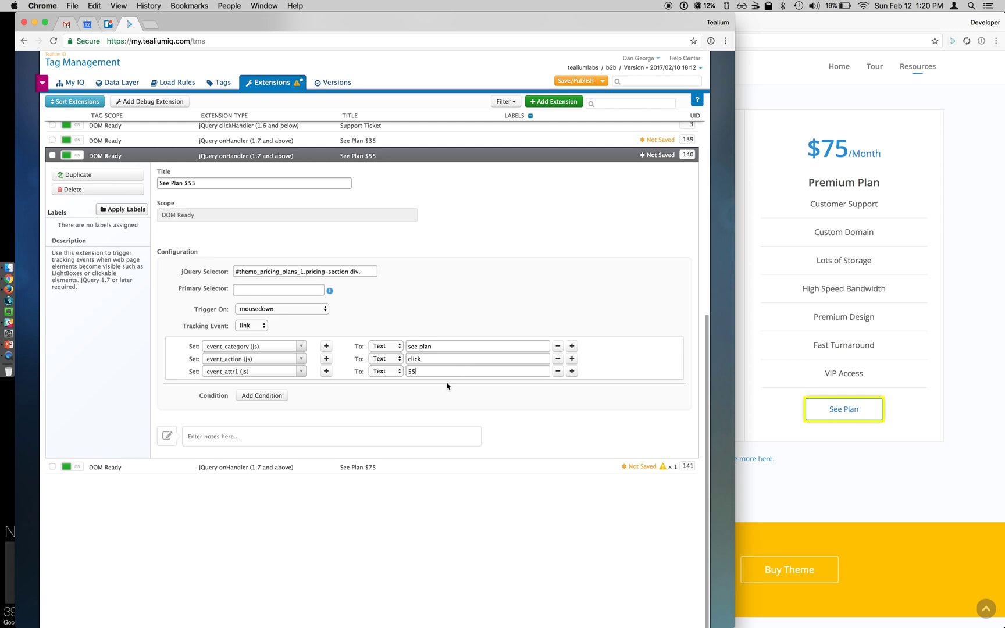
pyautogui.click(391, 467)
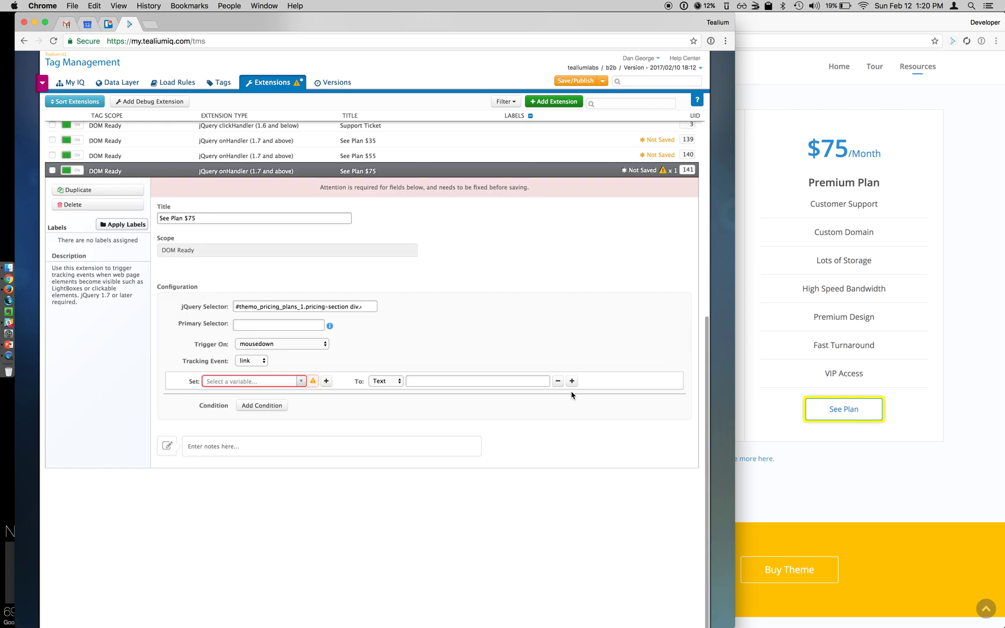
# - Add three Set rows in See Plan $75 for event_category, event_action and event_attr1
pyautogui.click(572, 381)
pyautogui.click(571, 394)
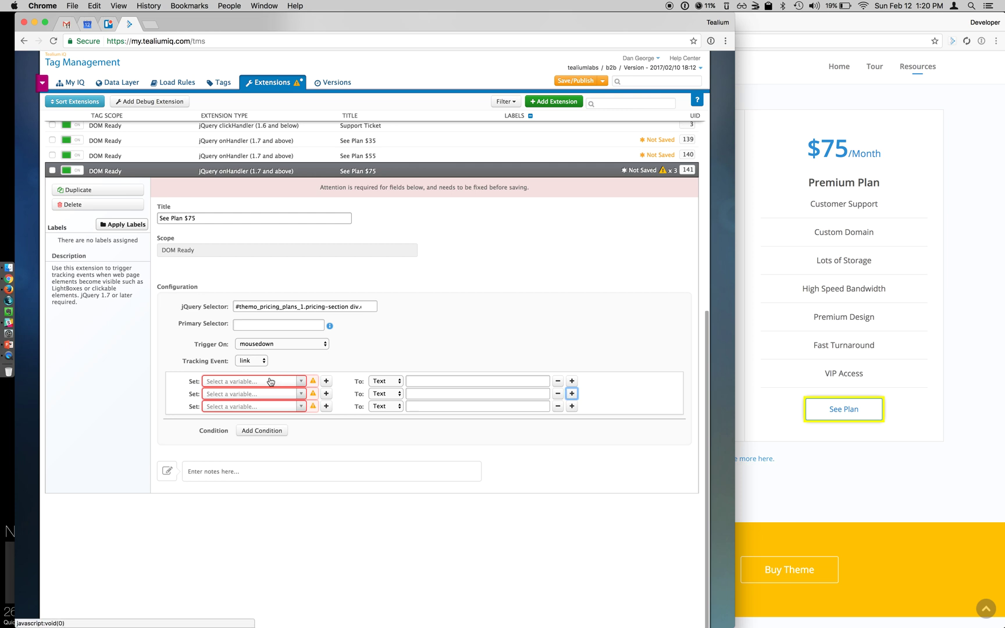
pyautogui.click(270, 382)
pyautogui.write('cat')
pyautogui.click(248, 412)
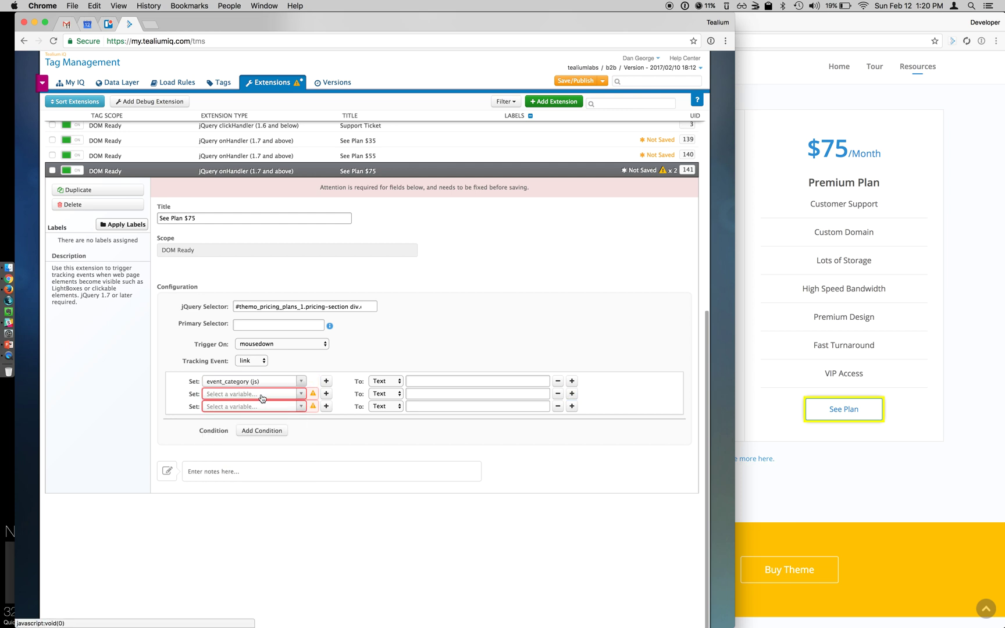
pyautogui.click(261, 394)
pyautogui.write('la')
pyautogui.press('BackSpace')
pyautogui.press('BackSpace')
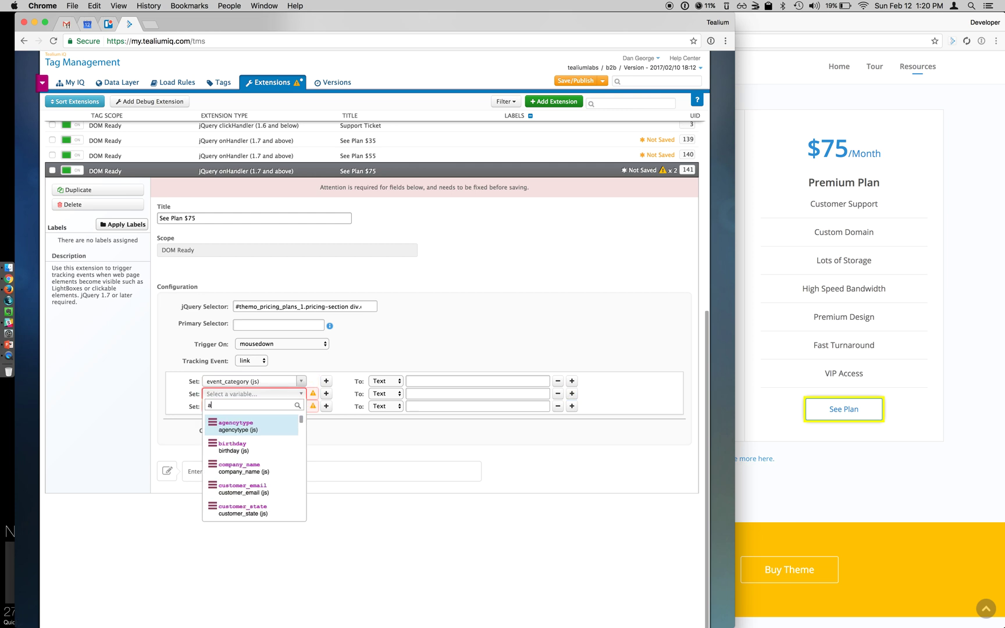
pyautogui.write('ac')
pyautogui.click(245, 426)
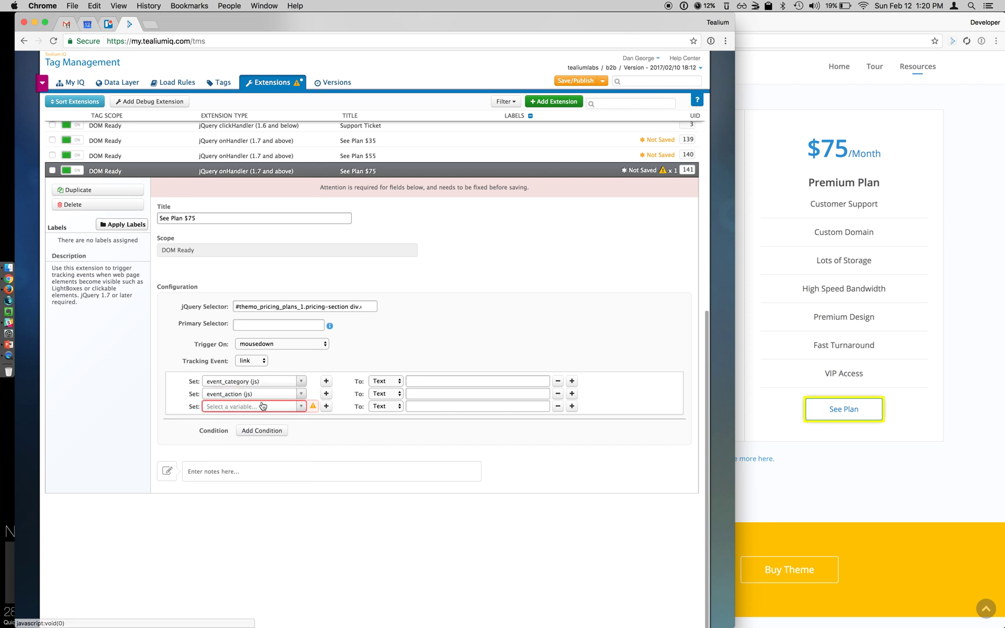
pyautogui.click(261, 406)
pyautogui.write('att')
pyautogui.click(251, 442)
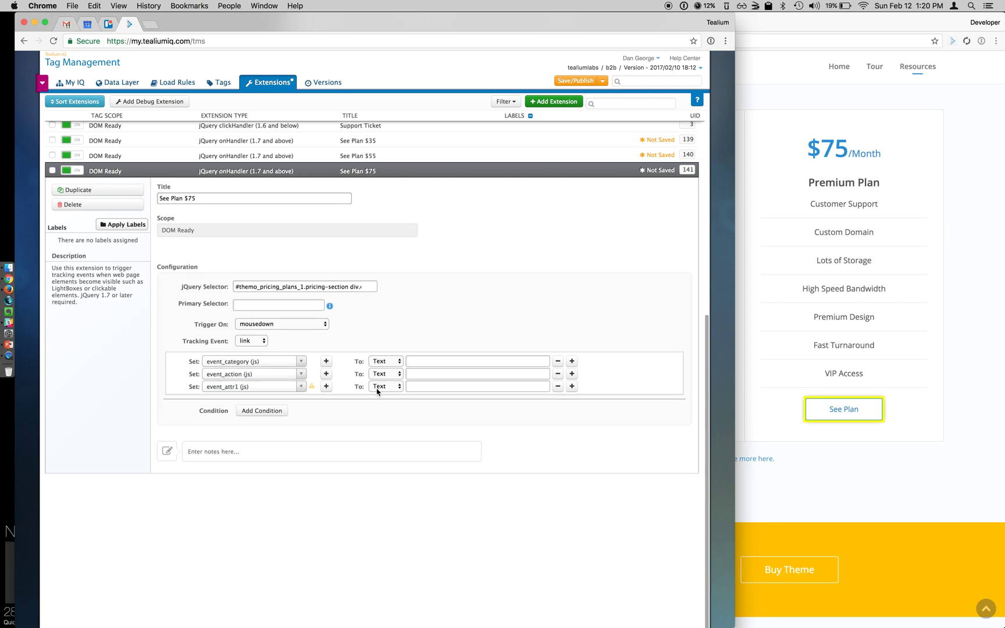
# - Set event_category to 'see plan' and event_attr1 to 75, then collapse the extension
pyautogui.click(421, 362)
pyautogui.write('see plan')
pyautogui.click(428, 386)
pyautogui.write('75')
pyautogui.click(365, 170)
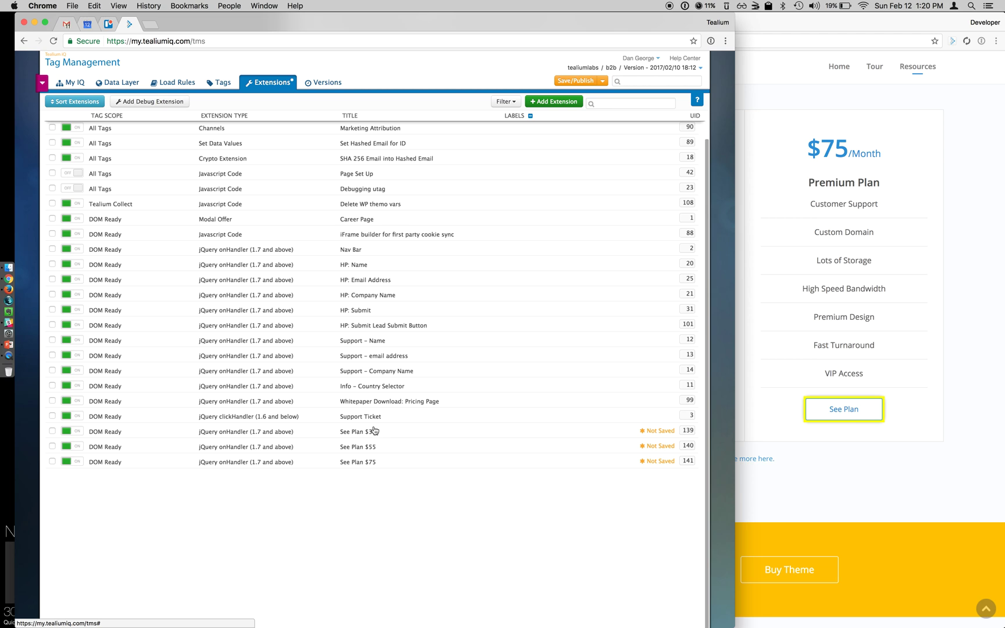
# - Open the Google Universal Analytics tag to review its five mapped variables
pyautogui.click(221, 84)
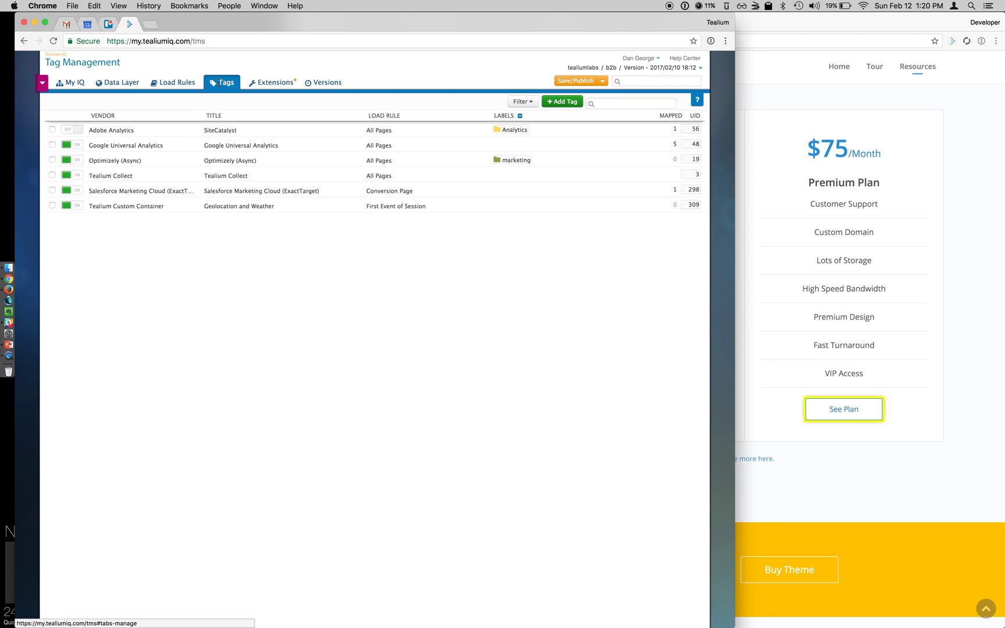
pyautogui.click(299, 148)
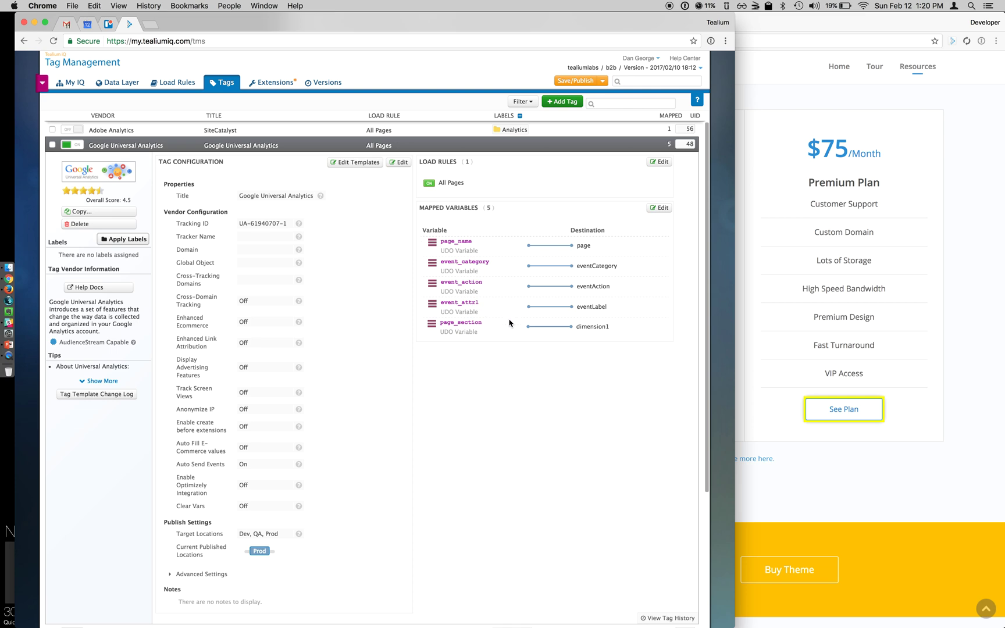
# - Publish a version noted 'see plan click logic' to Dev, QA and Prod
pyautogui.click(576, 81)
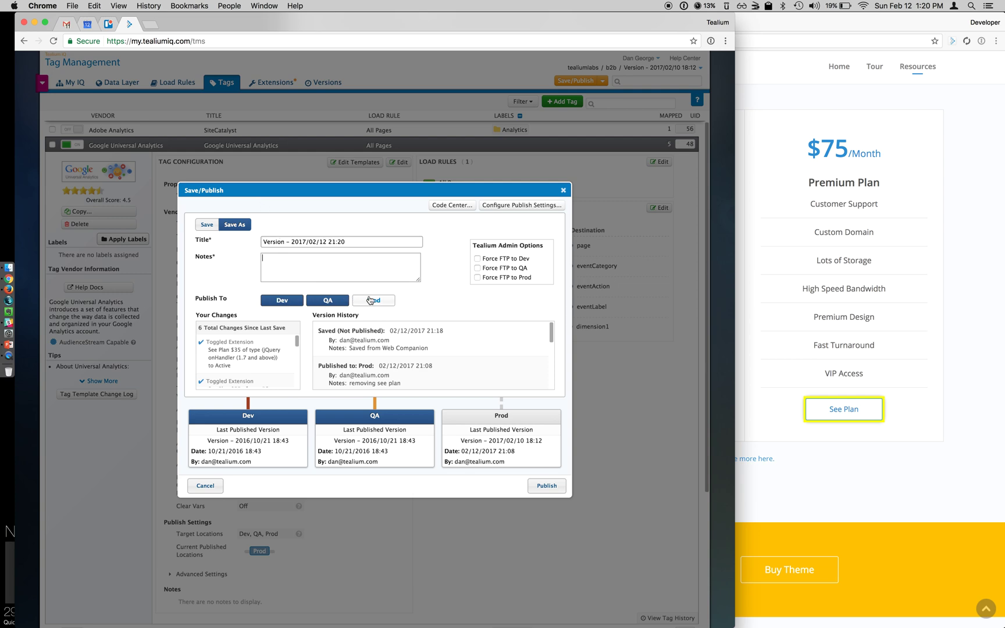
pyautogui.write('see plan click logic')
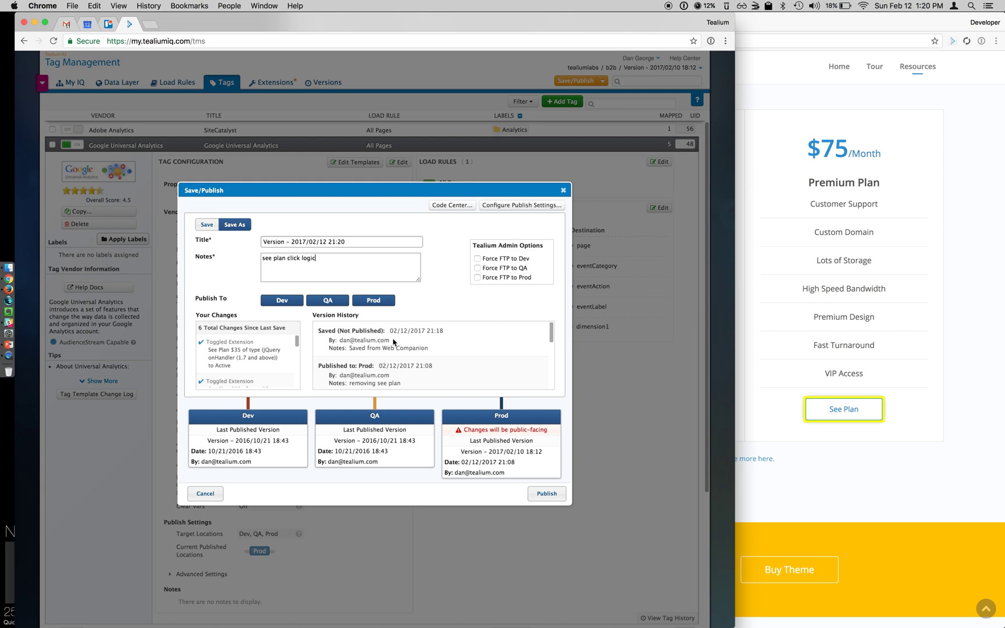
pyautogui.click(545, 494)
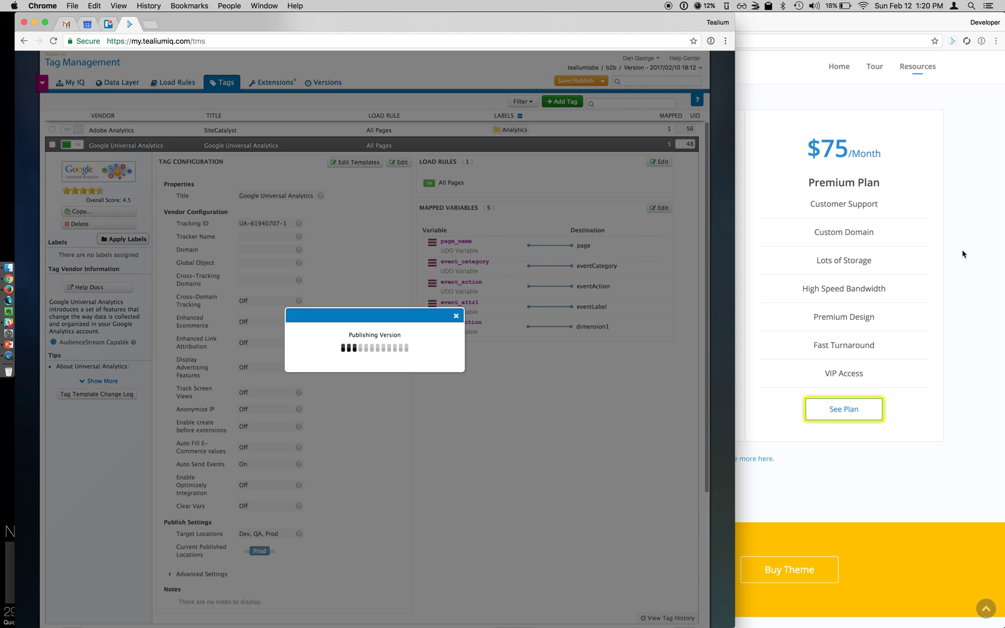
pyautogui.click(962, 254)
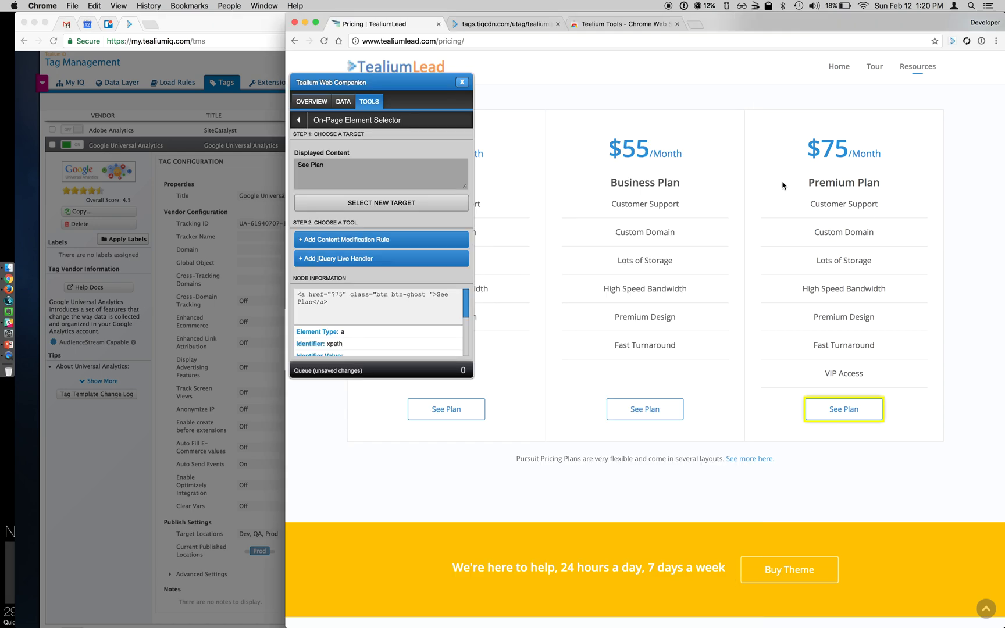
# - Close Web Companion, reload the pricing page and open DevTools on the Network tab
pyautogui.click(462, 84)
pyautogui.click(513, 40)
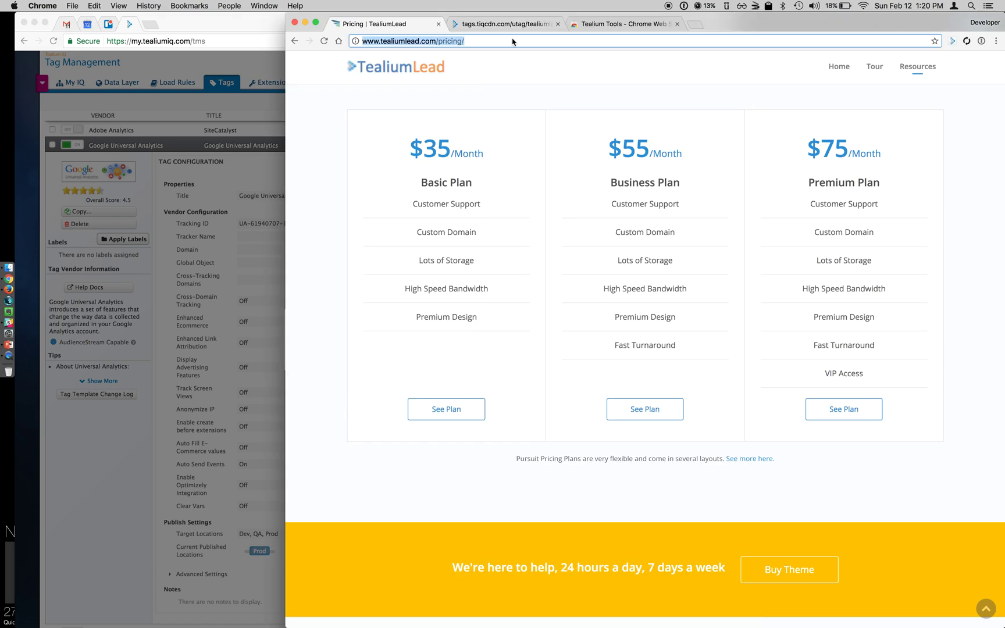
pyautogui.press('Return')
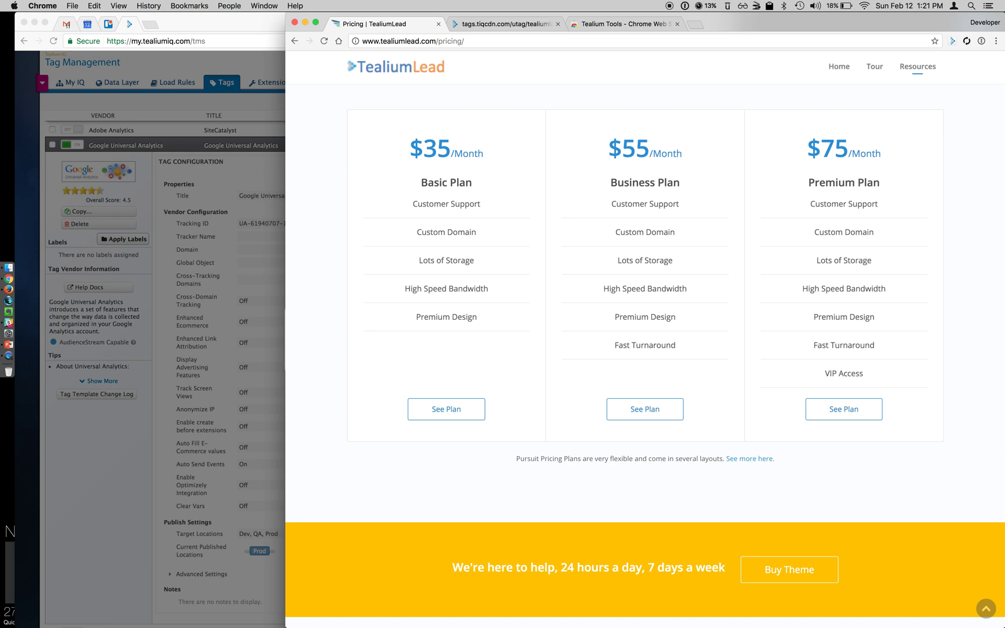
pyautogui.press('super+alt+i')
# - Enlarge DevTools, filter Network to 'collect', reload, enable Preserve log, and clear the request list
pyautogui.moveTo(635, 348); pyautogui.dragTo(635, 313)
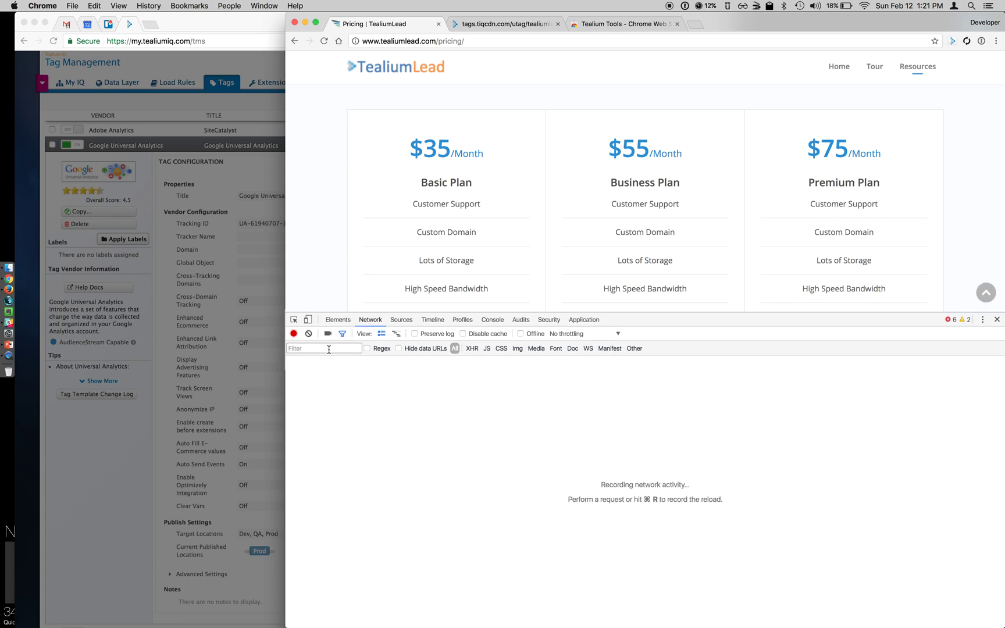
pyautogui.click(328, 349)
pyautogui.write('collect')
pyautogui.press('super+r')
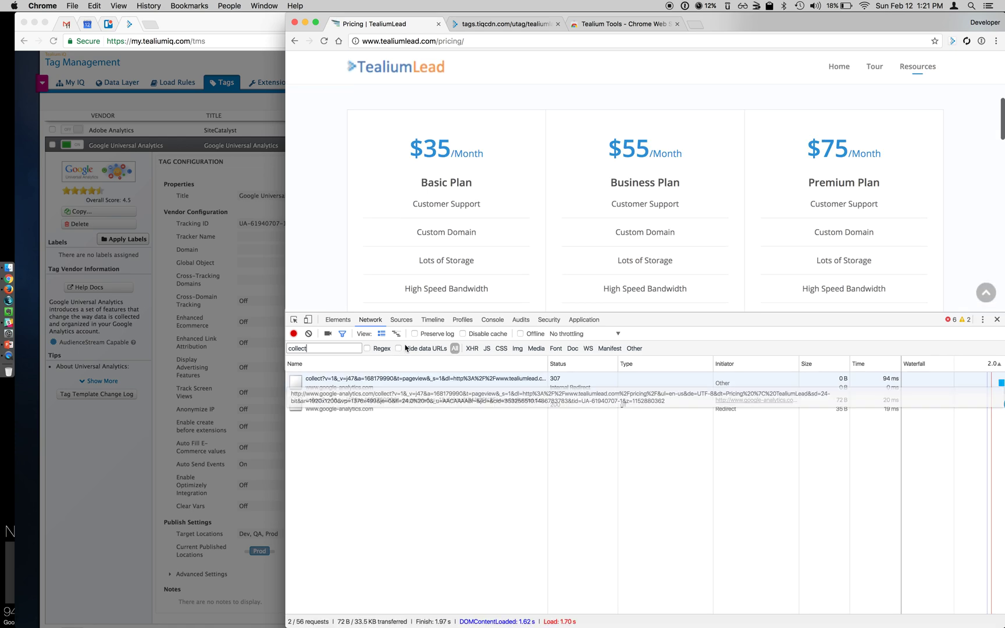
pyautogui.click(433, 335)
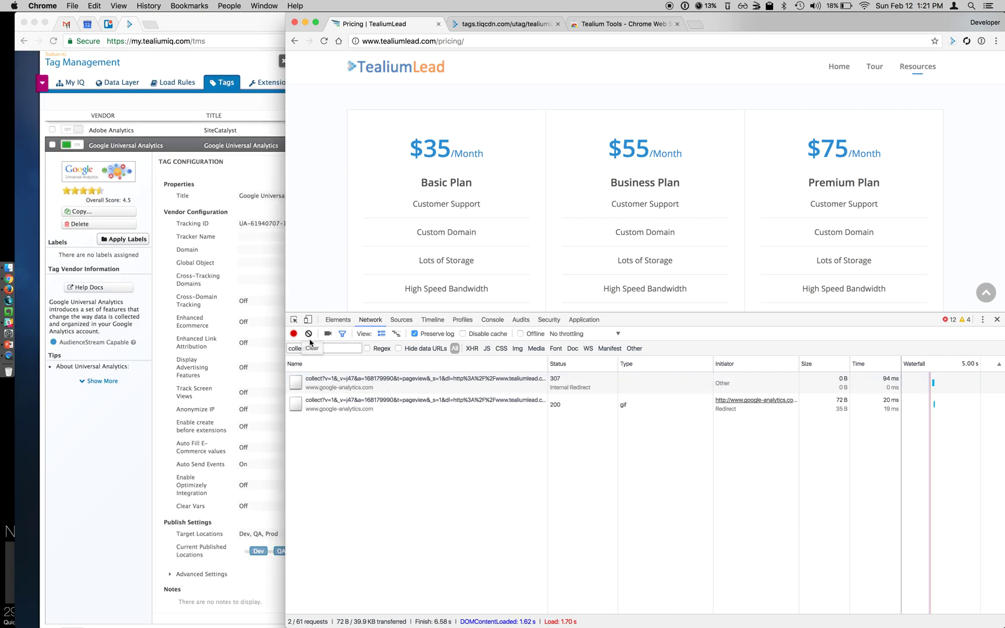
pyautogui.click(309, 334)
# - Trigger the $35 Basic Plan See Plan click and check its hit carries ec 'see plan', ea 'click', el 35
pyautogui.scroll(-5, 344, 224)
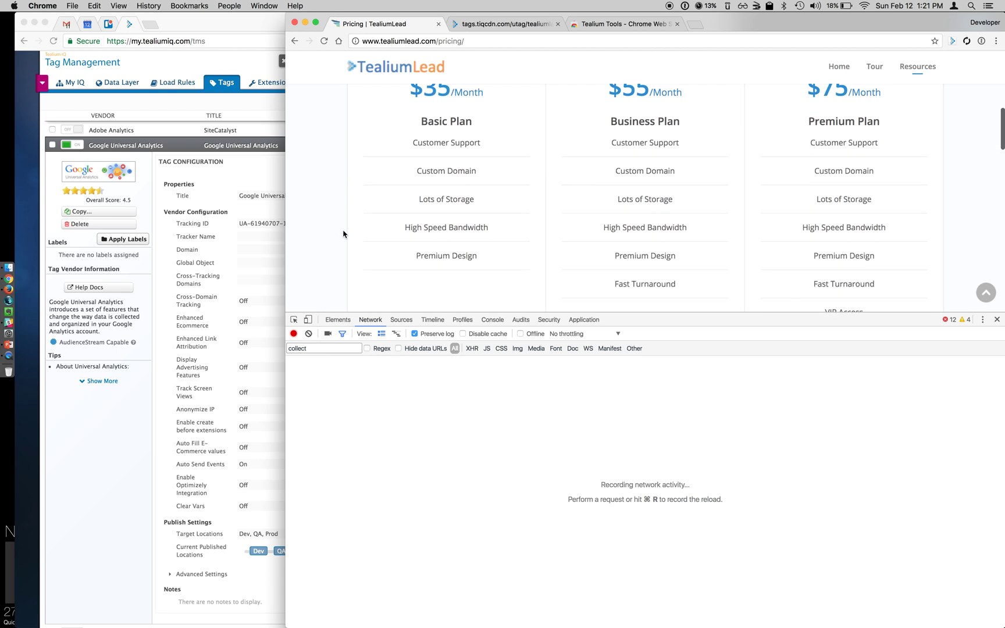
pyautogui.click(418, 258)
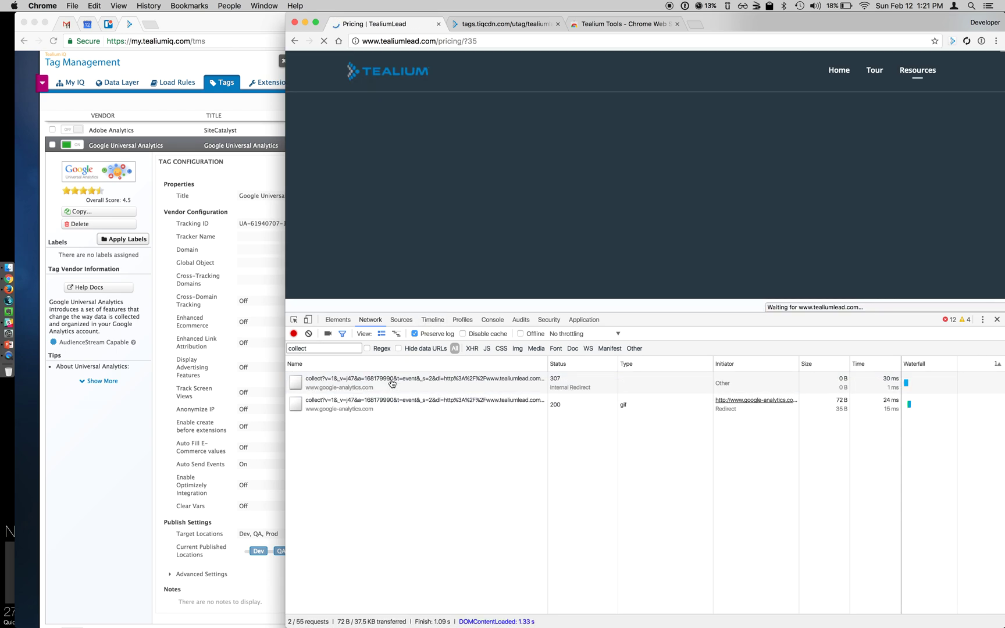
pyautogui.click(393, 383)
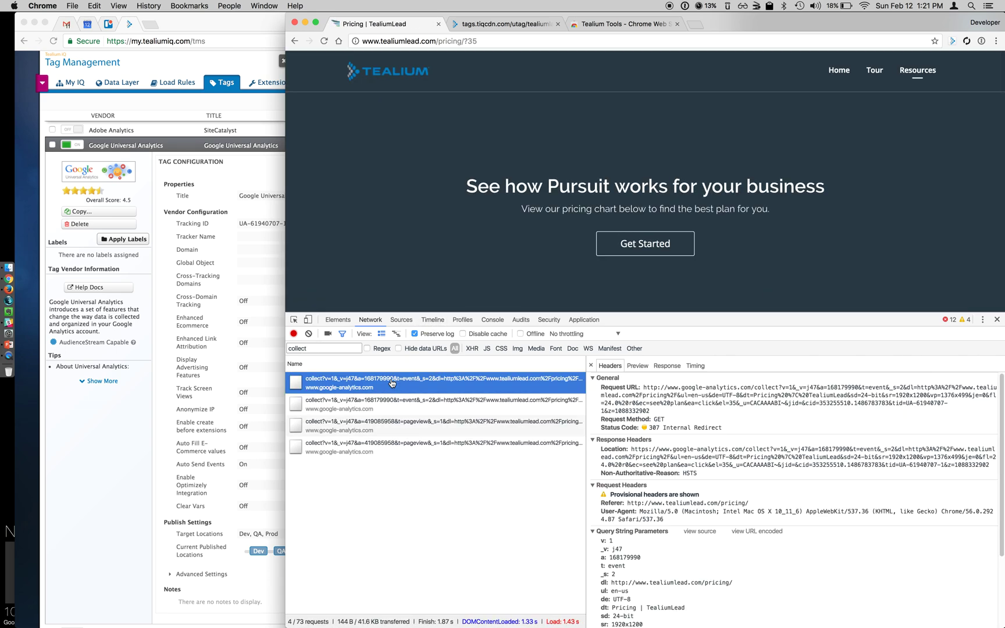
pyautogui.scroll(-2, 701, 458)
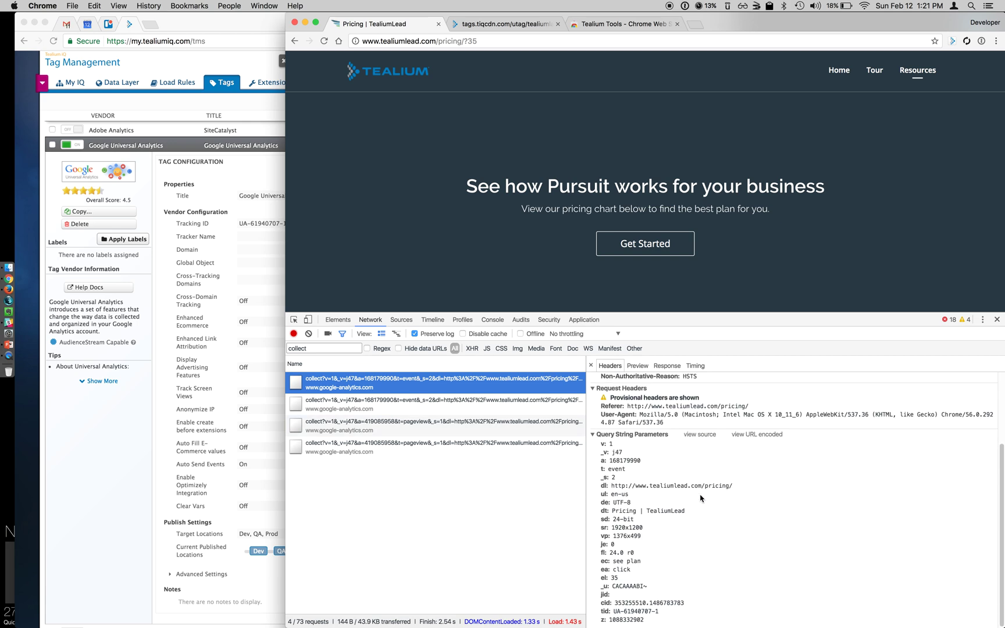
pyautogui.click(617, 564)
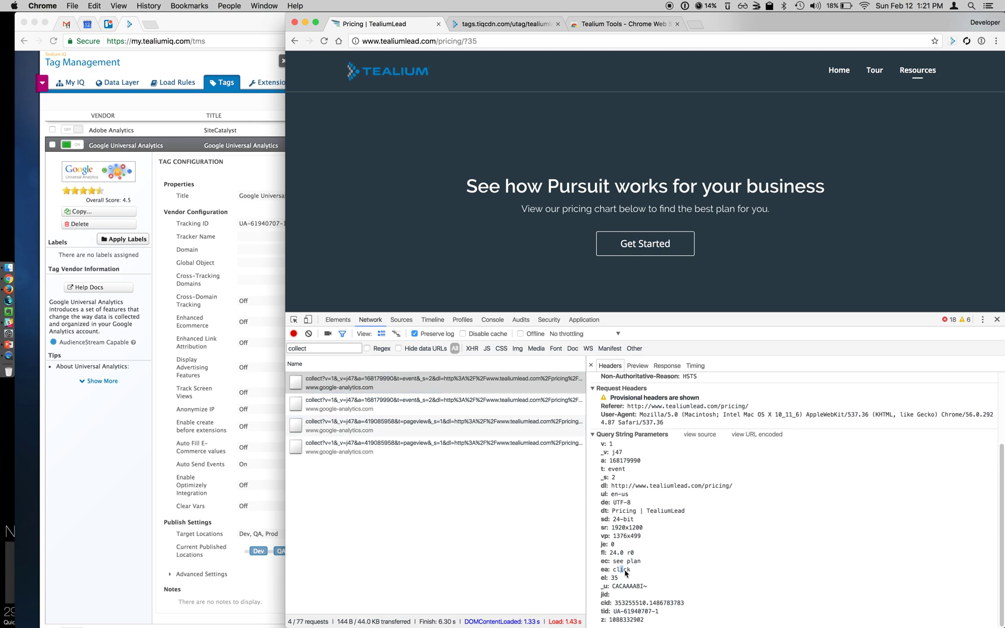
pyautogui.doubleClick(616, 577)
pyautogui.click(600, 234)
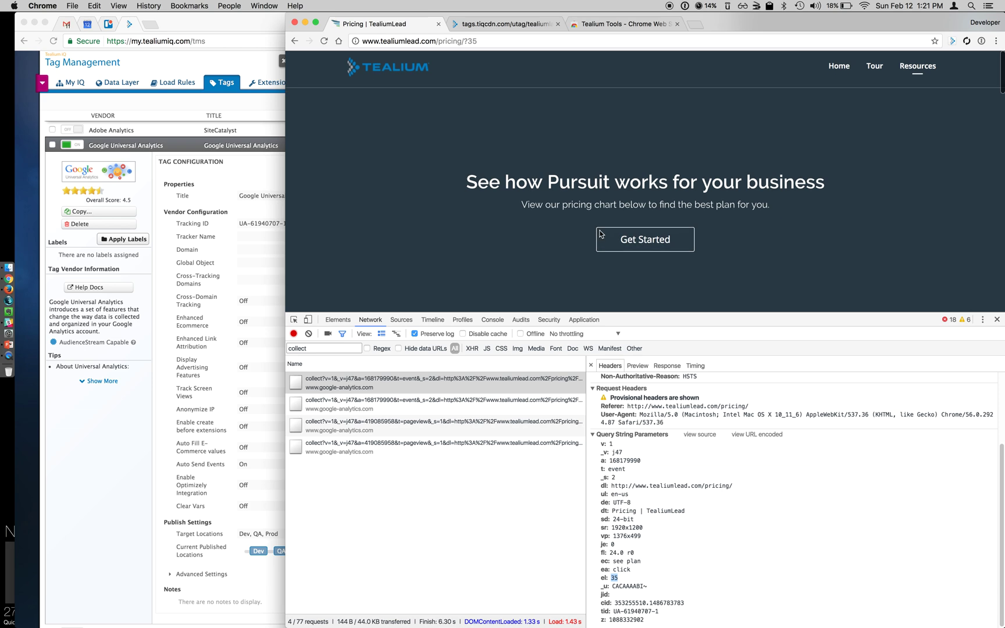
# - Trigger the $55 Business Plan See Plan click and view its collect hit showing el 55
pyautogui.click(645, 103)
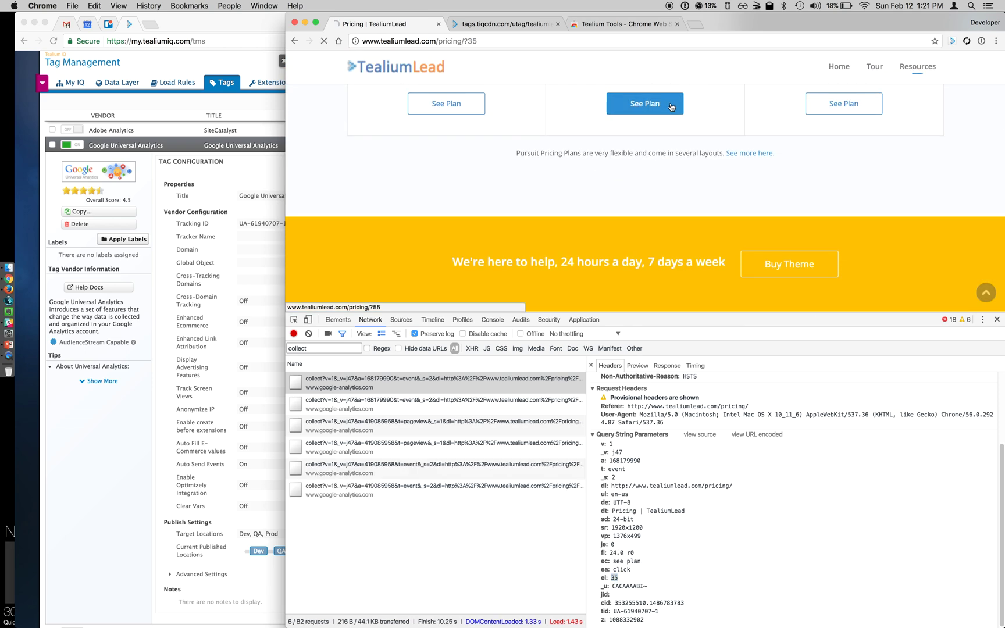
pyautogui.click(442, 468)
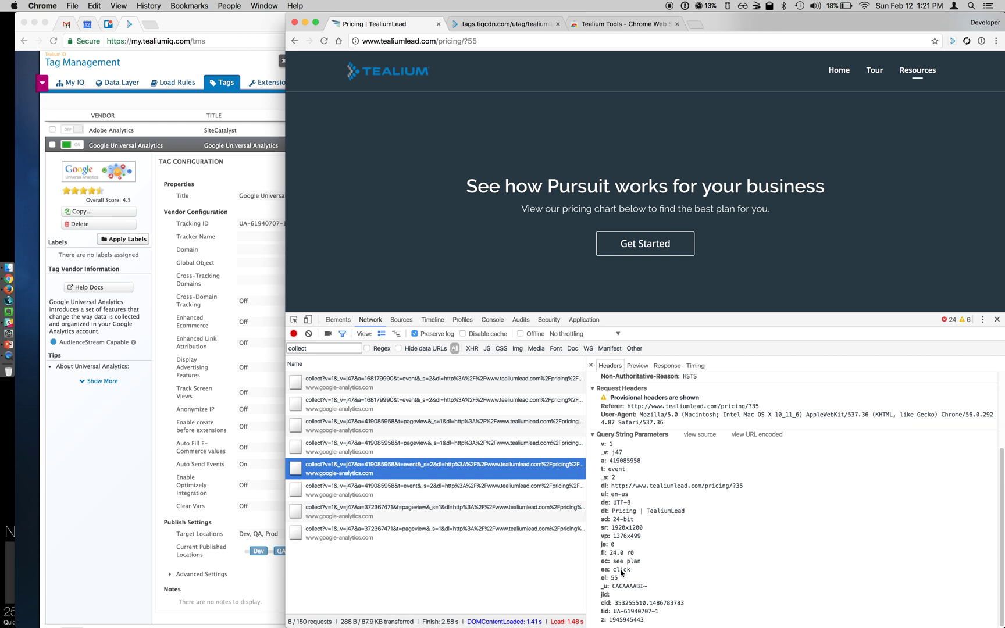
pyautogui.scroll(-10, 758, 210)
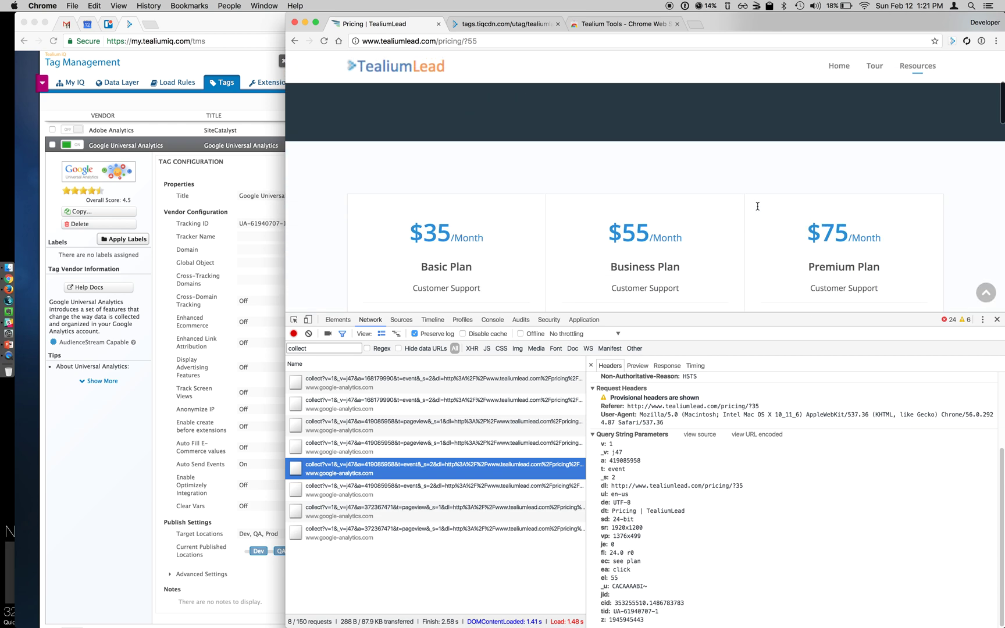
# - Trigger the $75 Premium Plan See Plan click and highlight el 75 in its collect hit
pyautogui.scroll(-2, 758, 209)
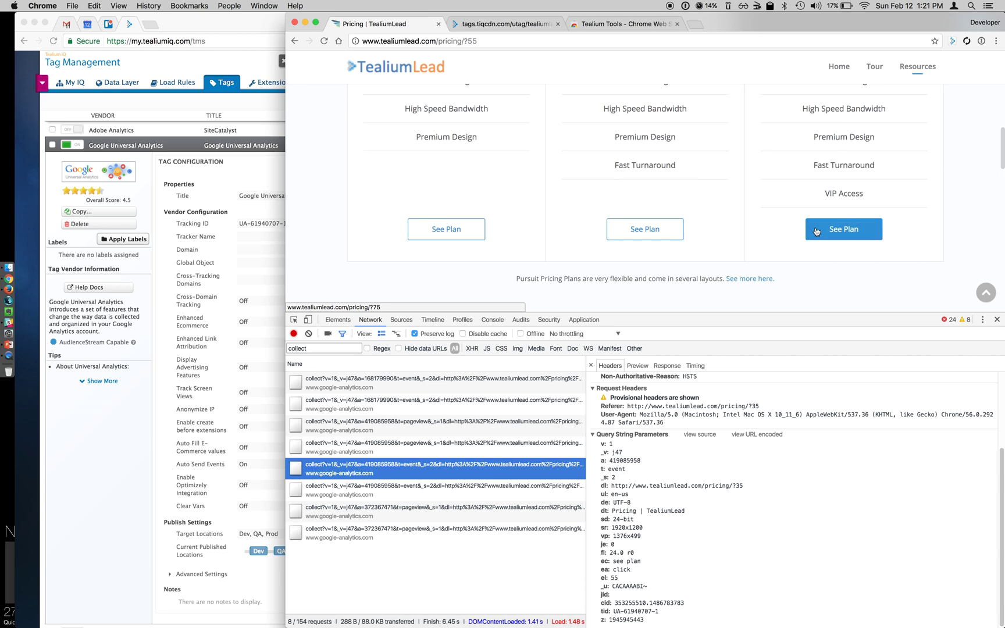
pyautogui.click(843, 228)
pyautogui.click(558, 530)
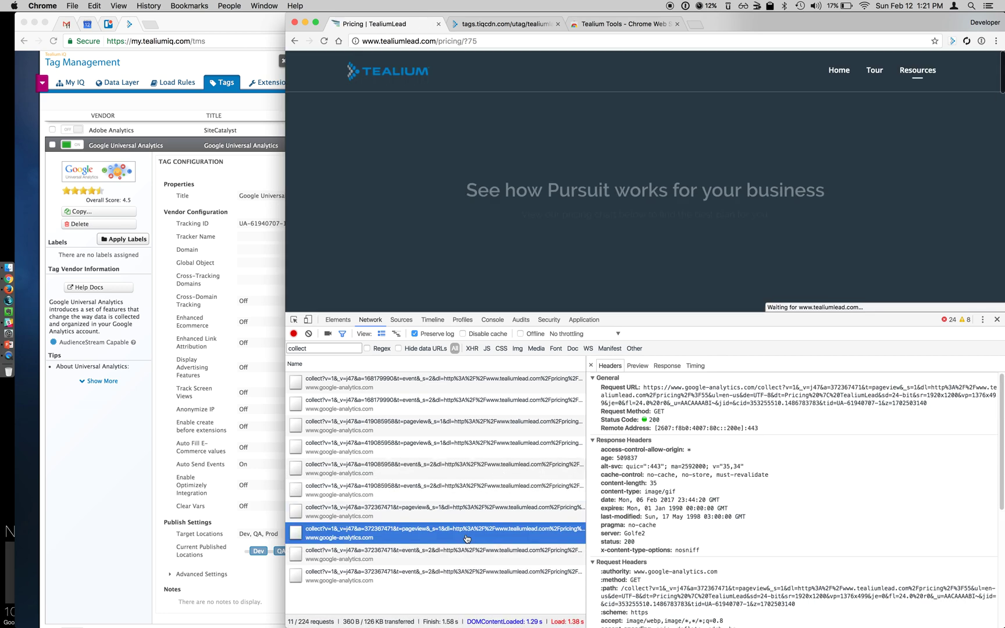
pyautogui.scroll(-2, 660, 528)
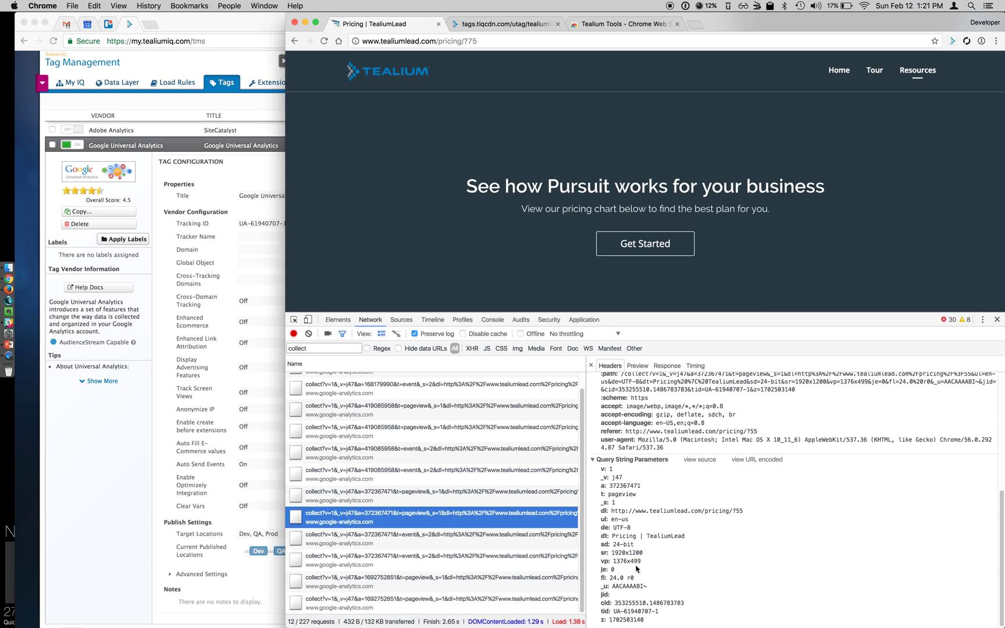
pyautogui.click(498, 535)
pyautogui.scroll(-3, 678, 586)
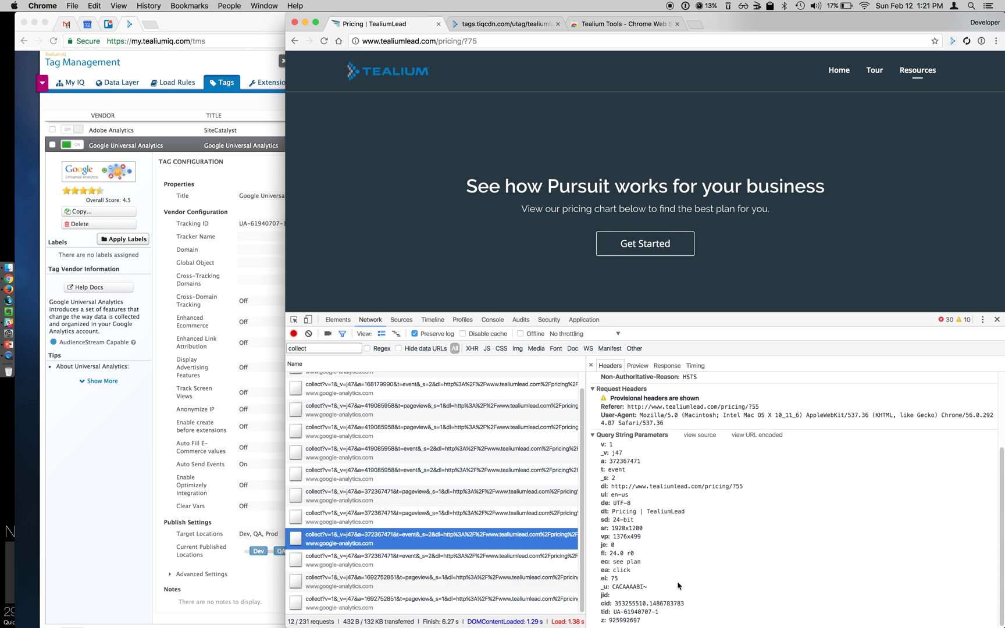
pyautogui.click(620, 567)
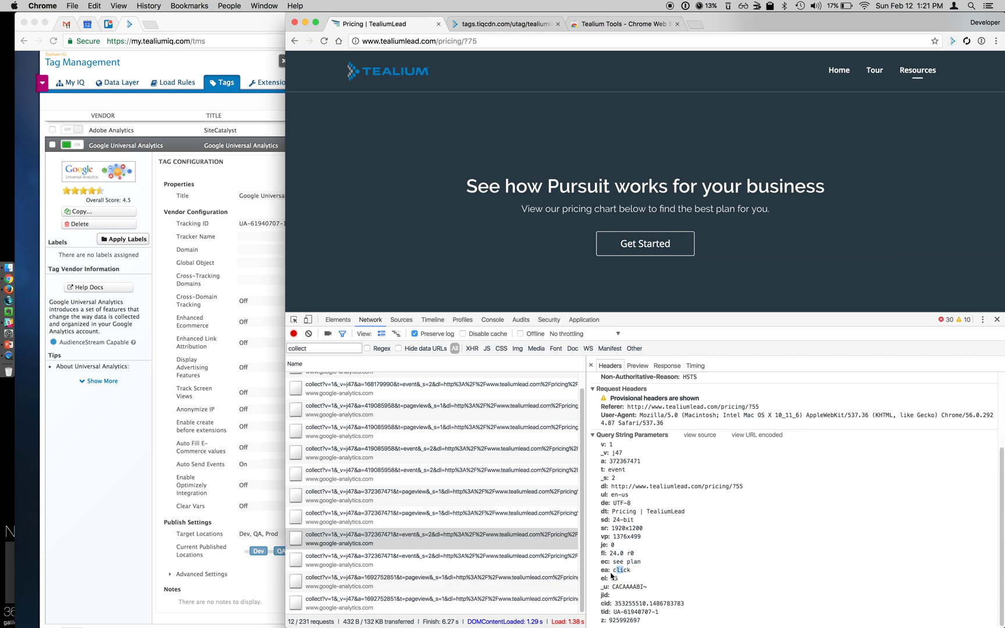
pyautogui.moveTo(611, 579); pyautogui.dragTo(620, 579)
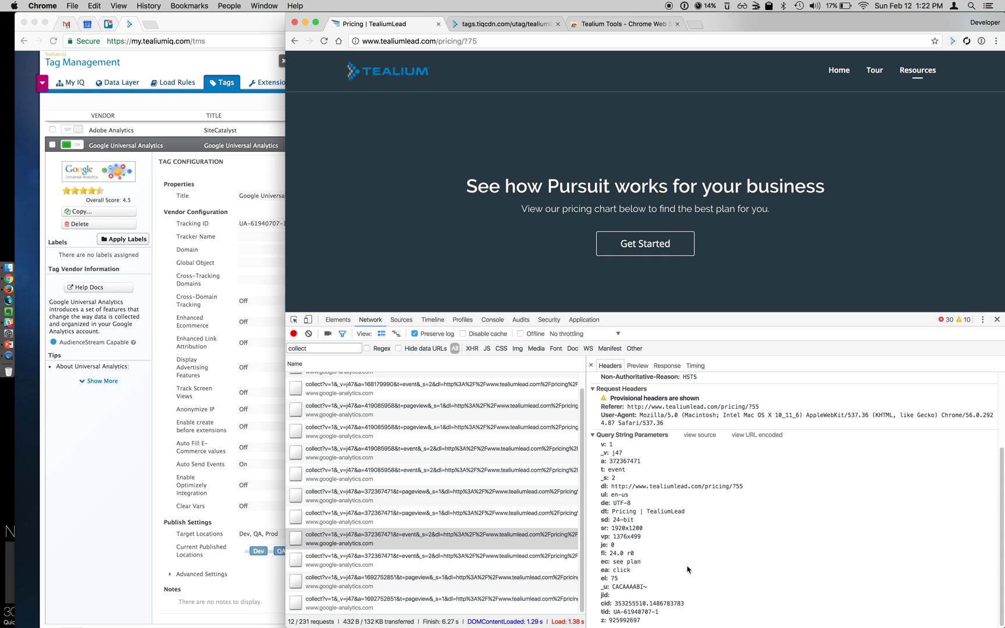
# - Scroll further down the pricing page
pyautogui.scroll(-10, 661, 259)
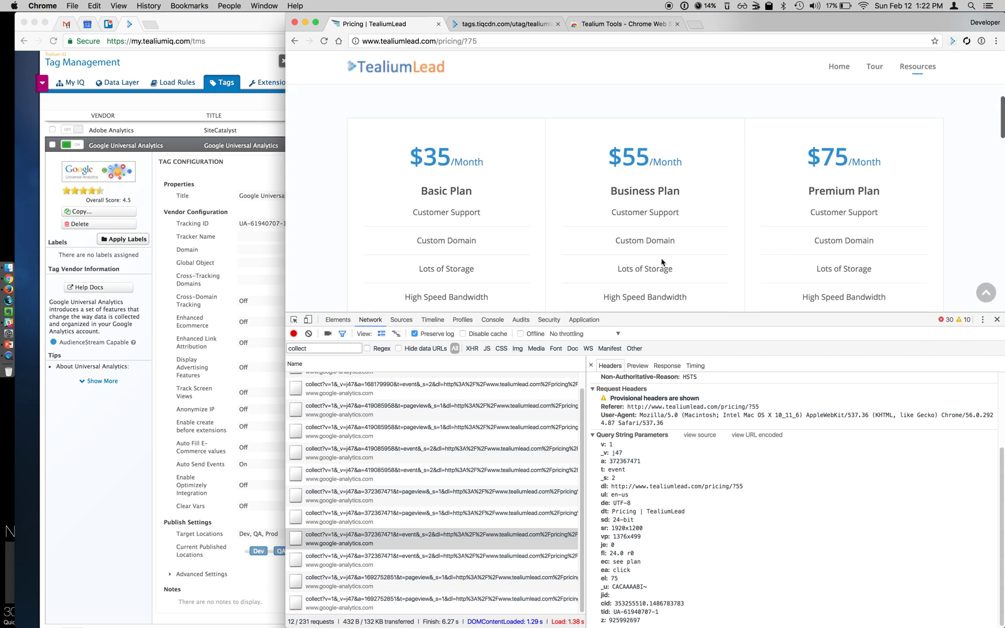